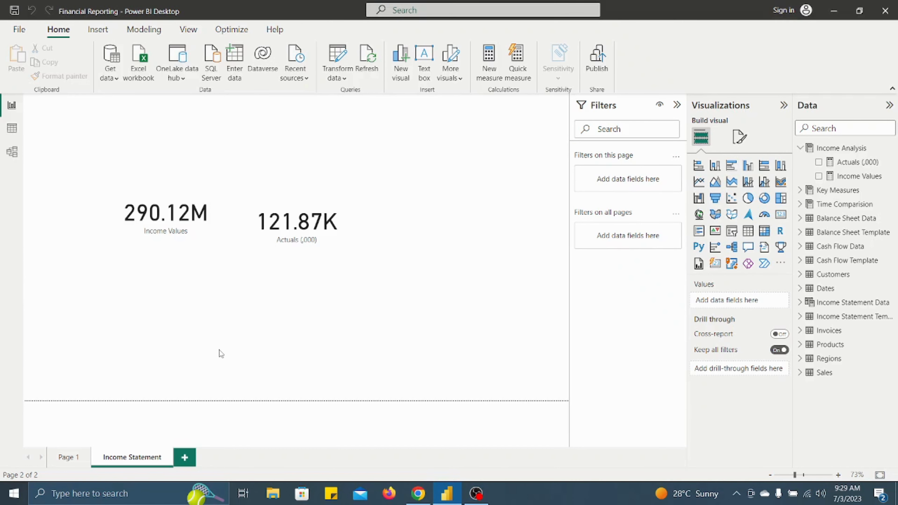
# - Review the line items and summary rows of the income statement template table in table view, then return to the report
pyautogui.click(12, 129)
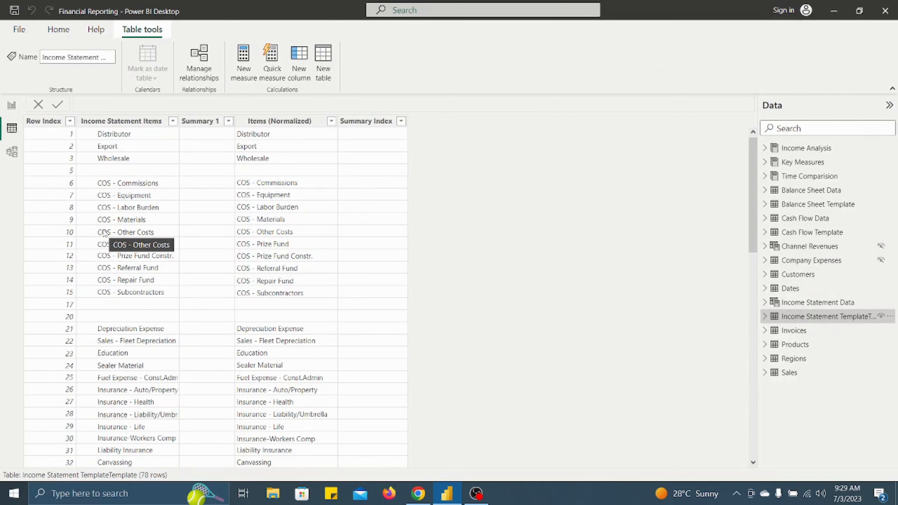
pyautogui.scroll(-15, 105, 234)
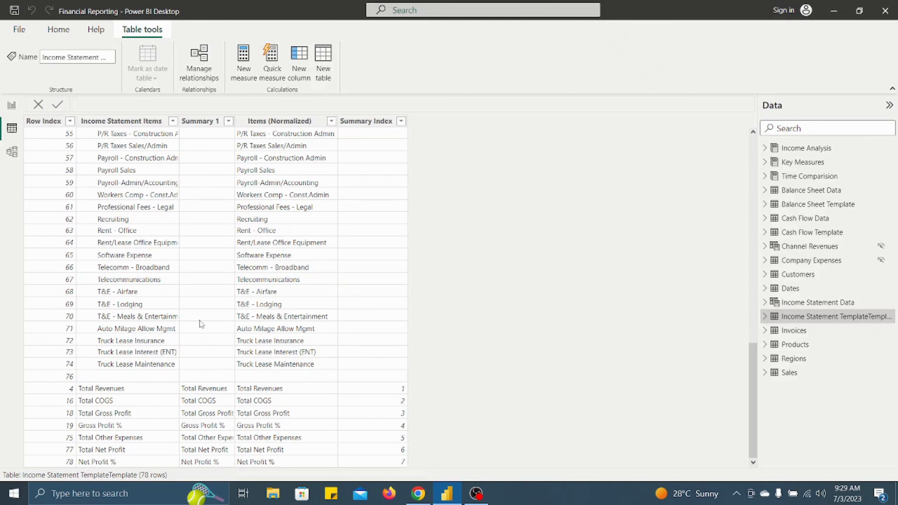
pyautogui.click(11, 106)
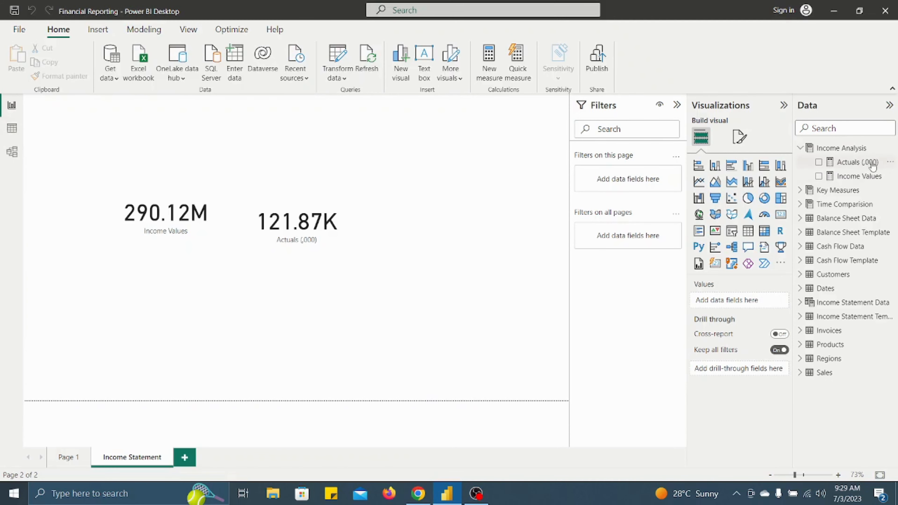
# - Start a new measure named Revenues in the Income Analysis table, using CALCULATE with [Income Values] as its expression
pyautogui.rightClick(837, 147)
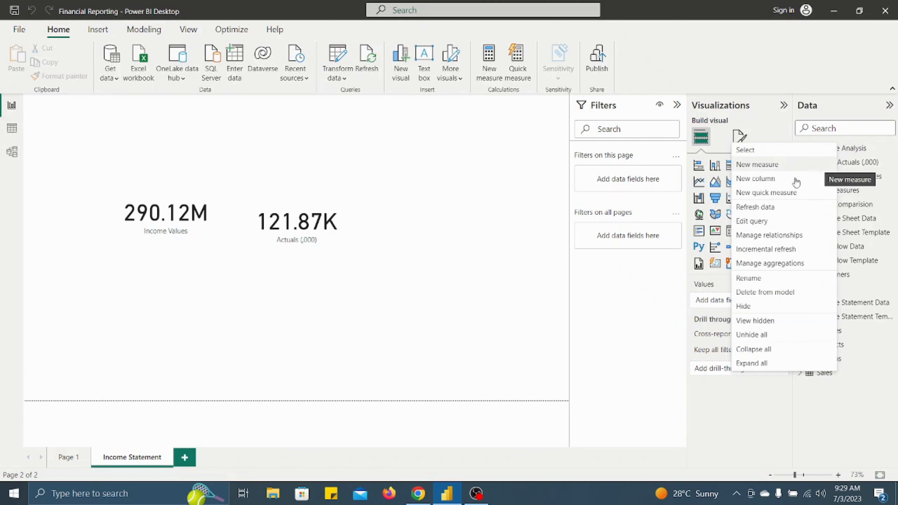
pyautogui.click(757, 165)
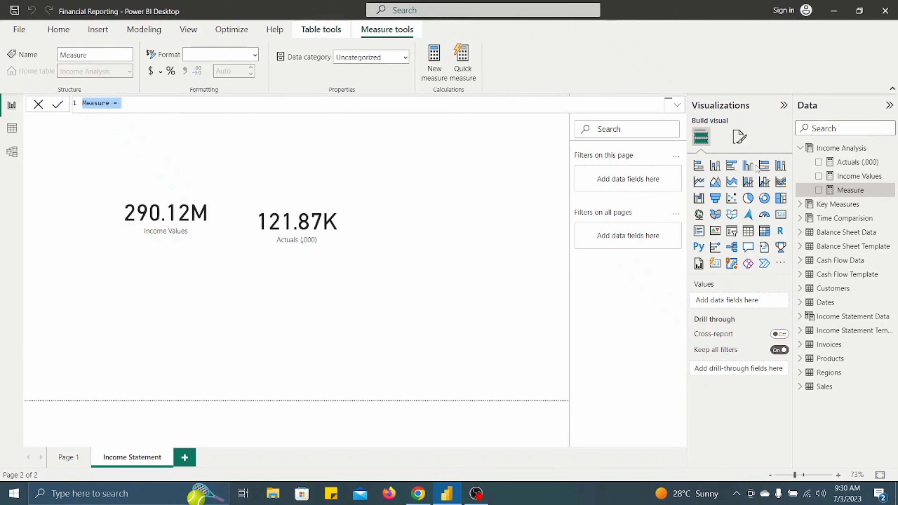
pyautogui.write('Reven')
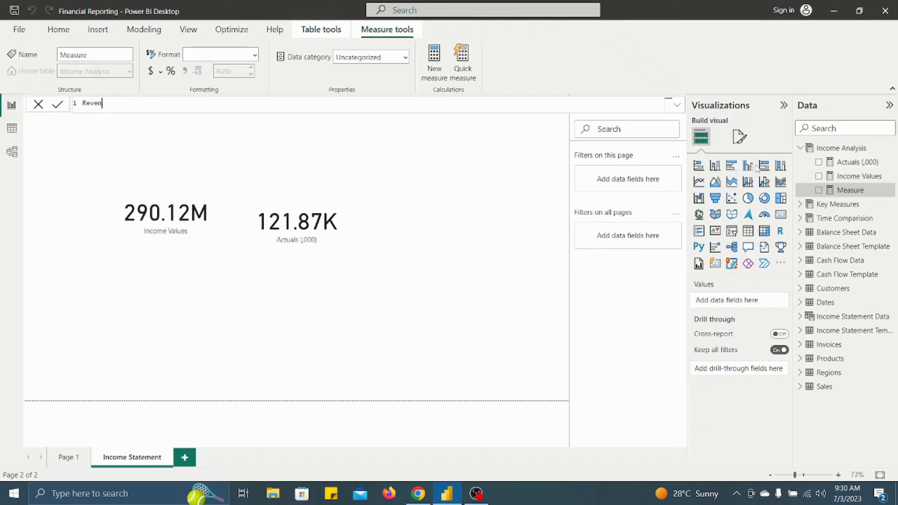
pyautogui.write('ues =')
pyautogui.hotkey('shift', 'Return')
pyautogui.write('CALCULATE(')
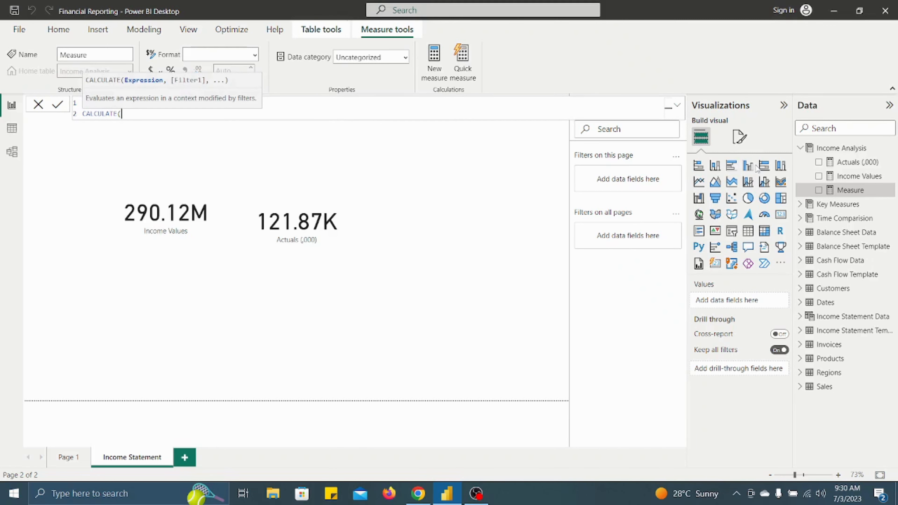
pyautogui.write('valu')
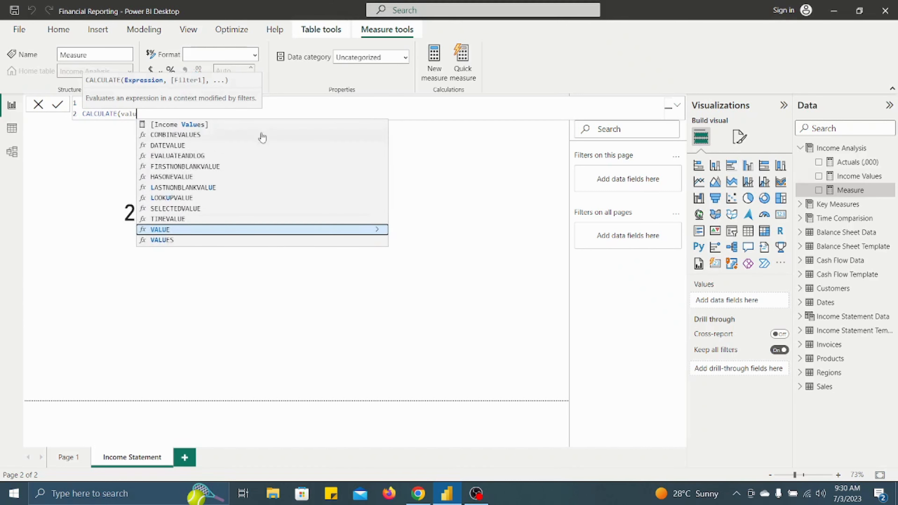
pyautogui.doubleClick(199, 125)
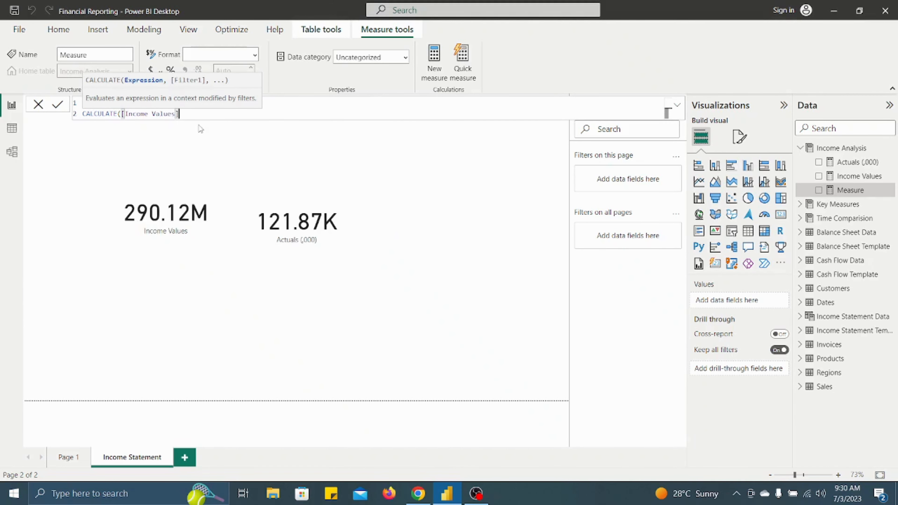
# - Filter the Revenues measure to 'Income Statement Data'[Type] = "Revenues" and commit the formula
pyautogui.write(',')
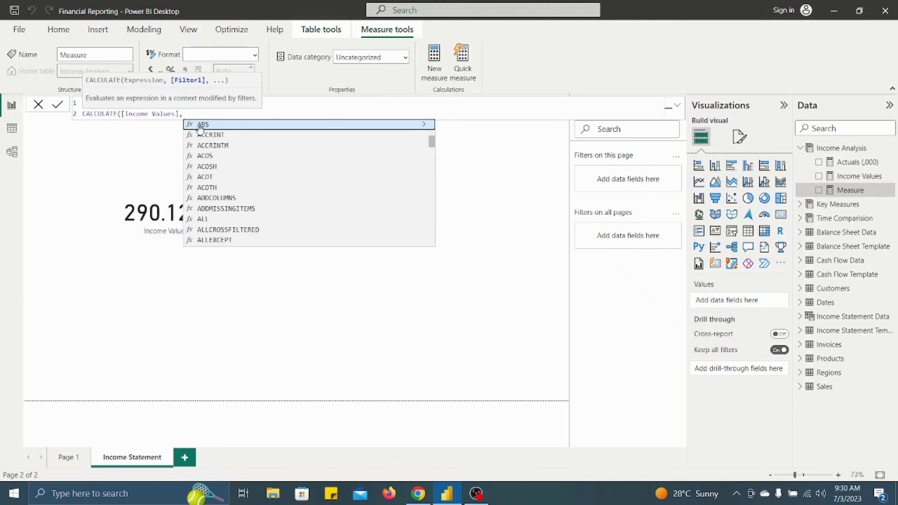
pyautogui.write('ty')
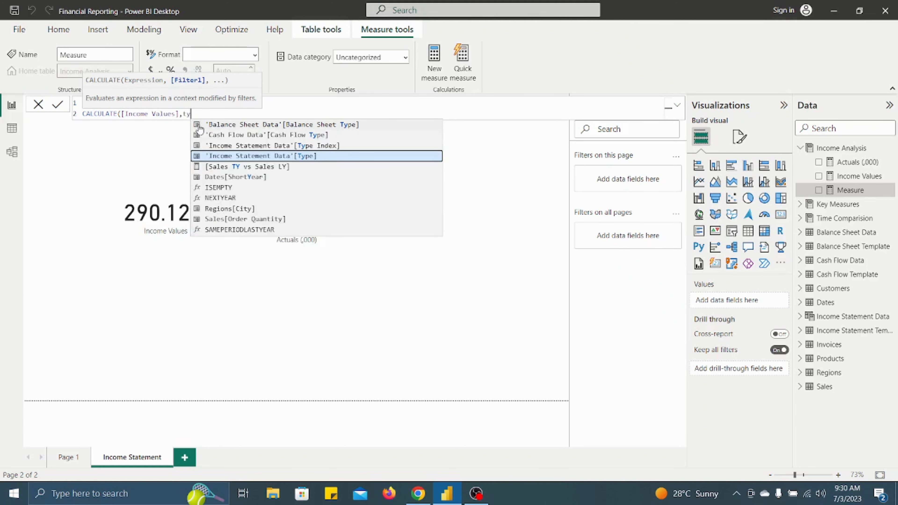
pyautogui.click(250, 156)
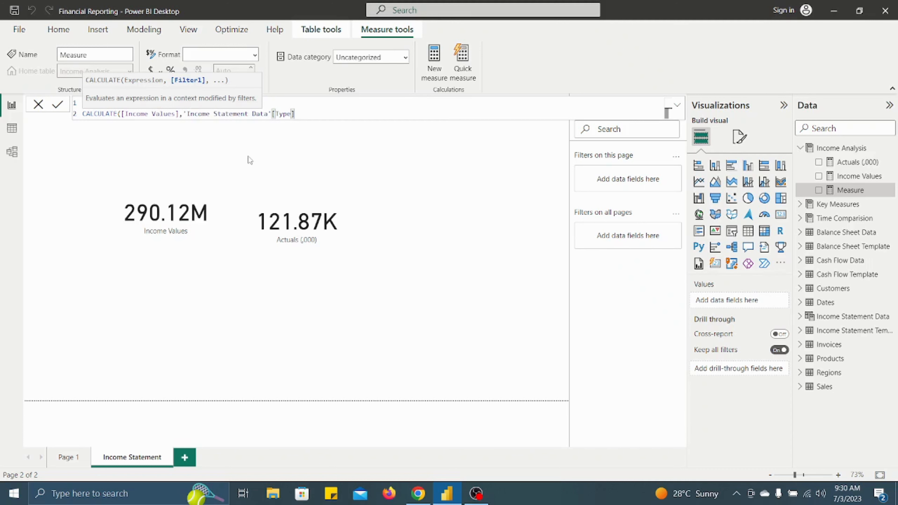
pyautogui.write('= "Revenues")')
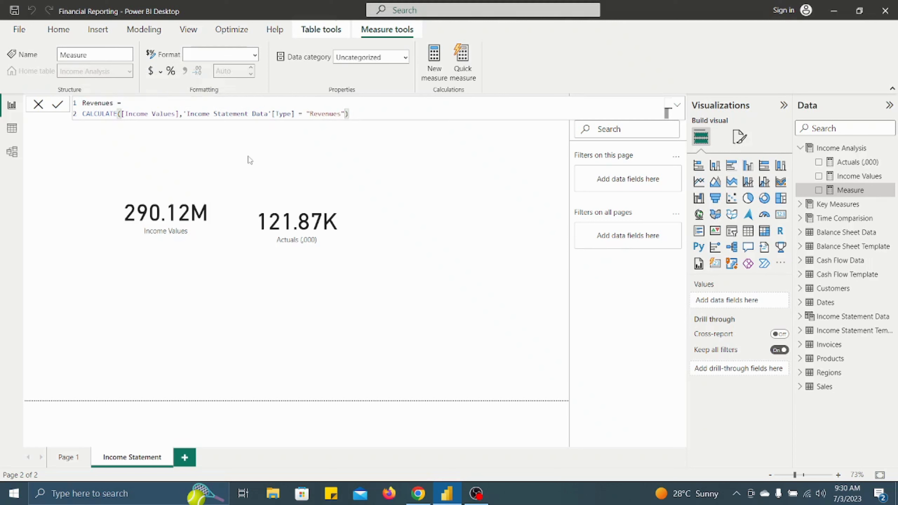
pyautogui.press('Return')
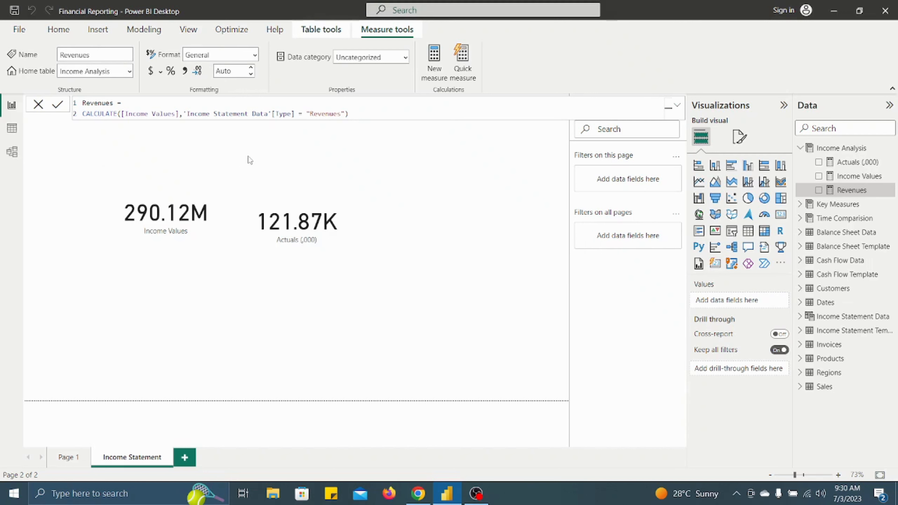
# - Start another measure in the Income Analysis table named COGS, with a CALCULATE function on its second line
pyautogui.rightClick(843, 156)
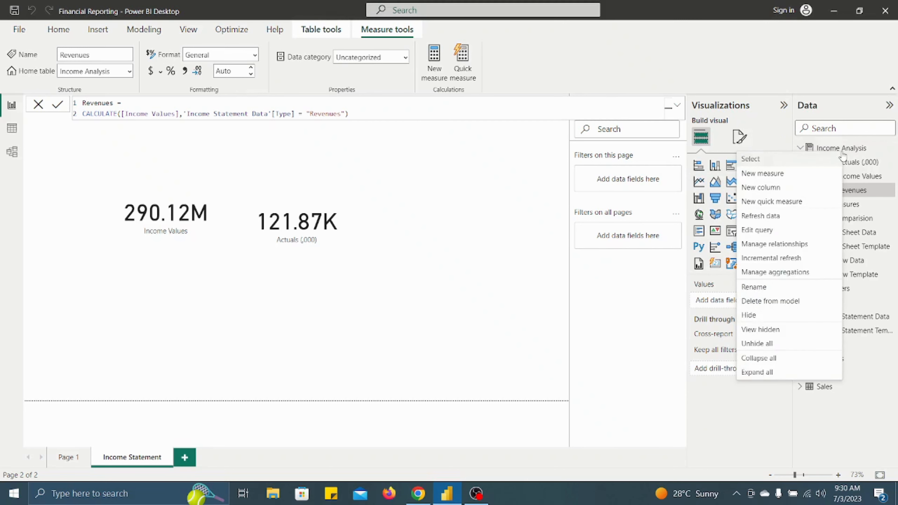
pyautogui.click(760, 174)
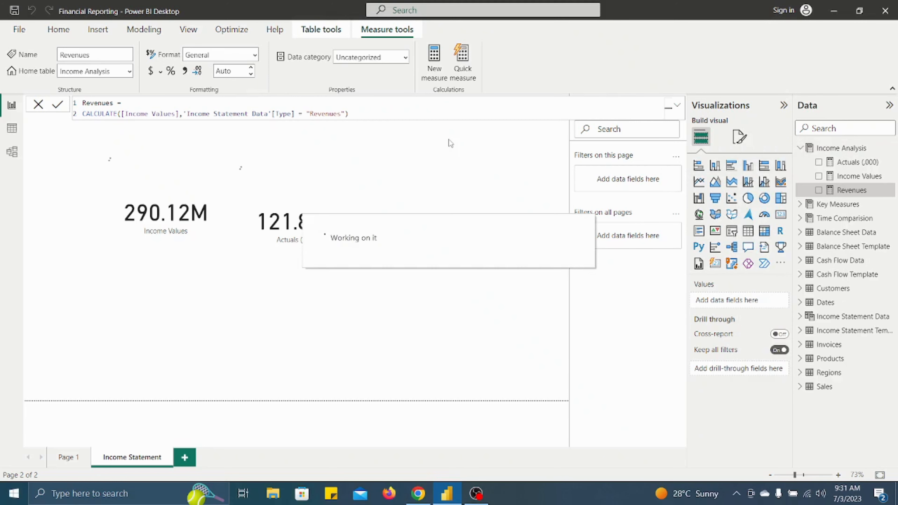
pyautogui.write('CO')
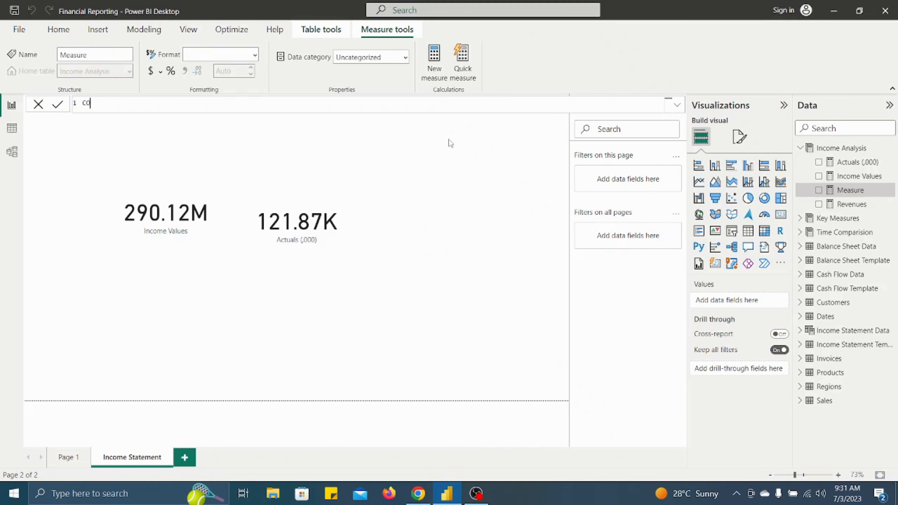
pyautogui.write('GS =')
pyautogui.hotkey('shift', 'Return')
pyautogui.write('CALC')
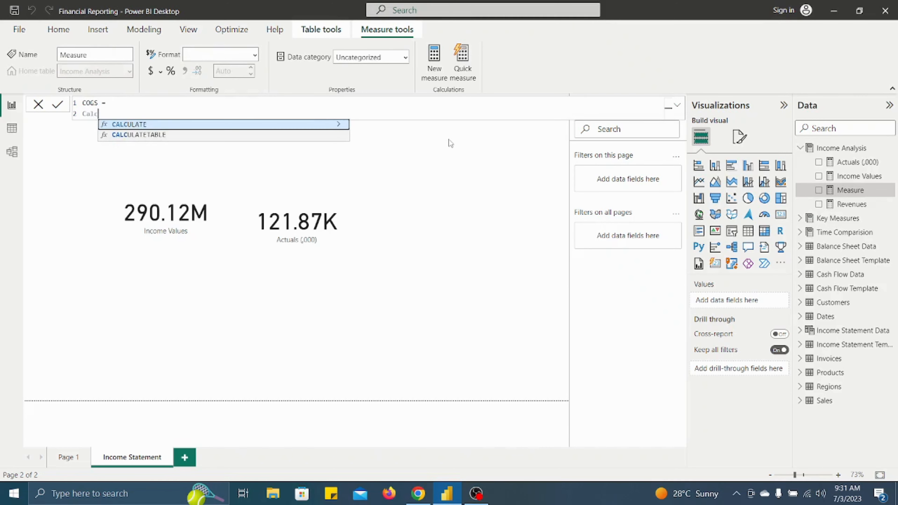
pyautogui.press('Tab')
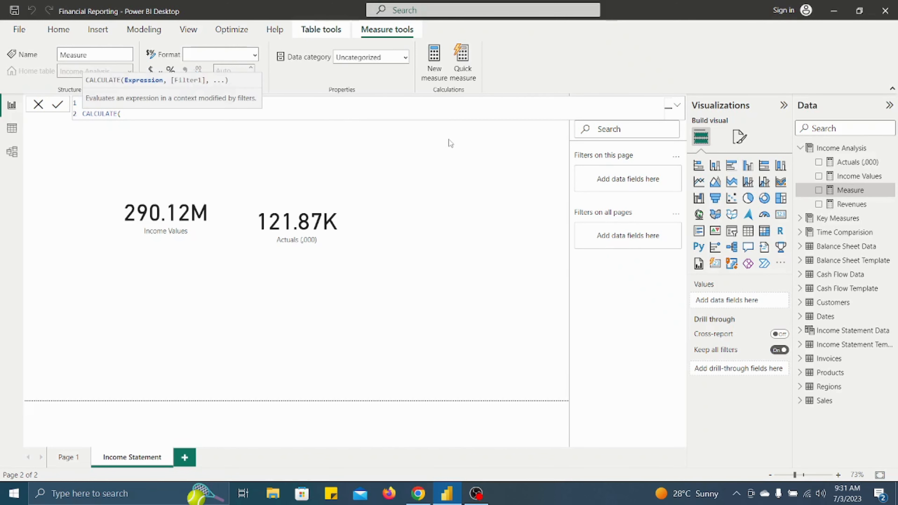
# - Use the [Income Values] measure as the CALCULATE expression in the COGS formula
pyautogui.write('in')
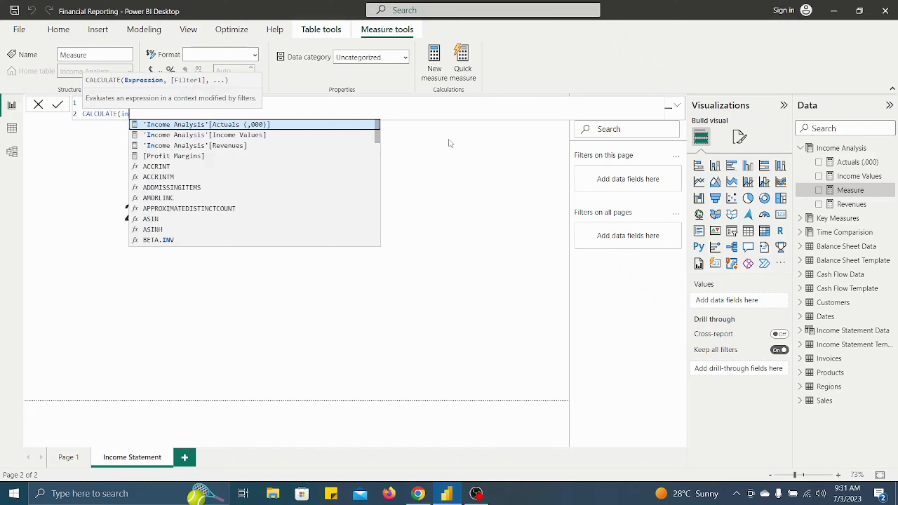
pyautogui.press('BackSpace')
pyautogui.press('BackSpace')
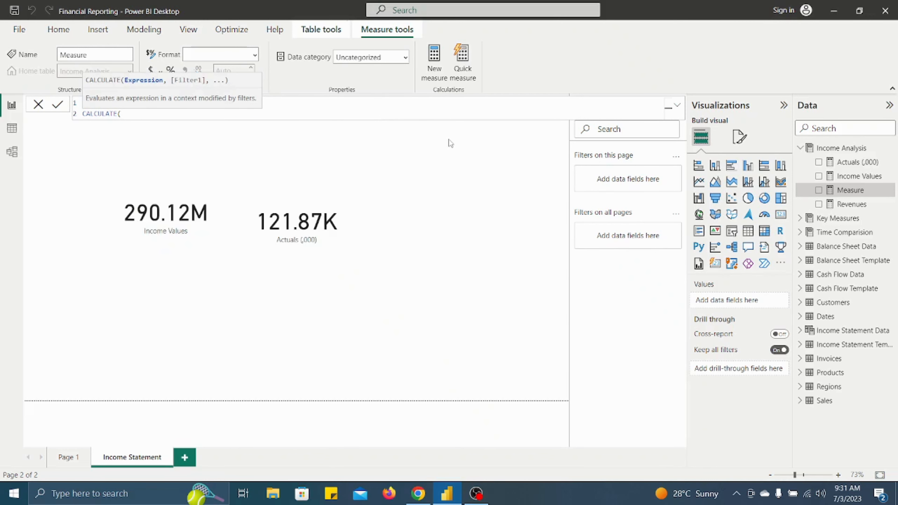
pyautogui.write('Va')
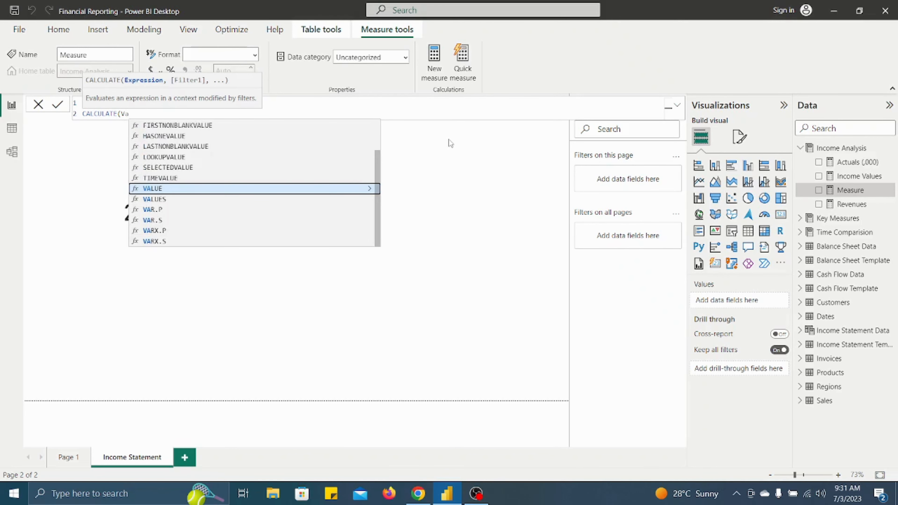
pyautogui.write('l')
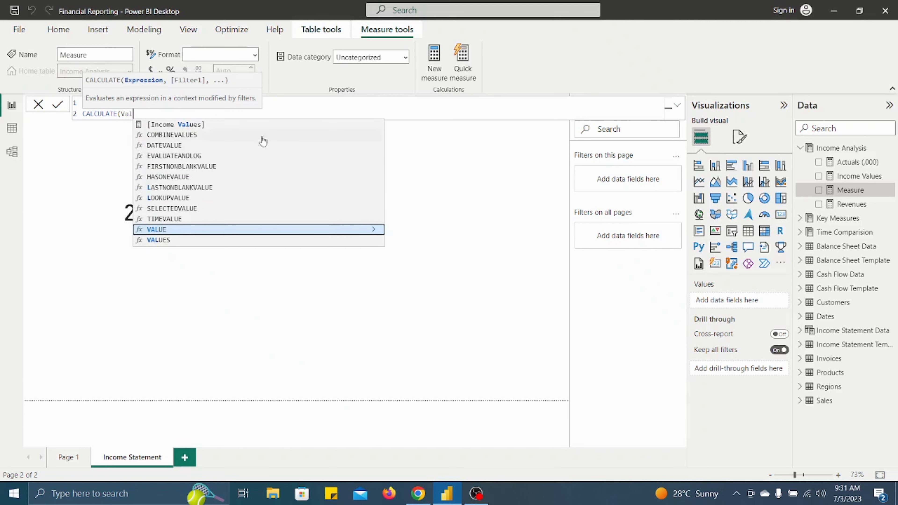
pyautogui.click(210, 126)
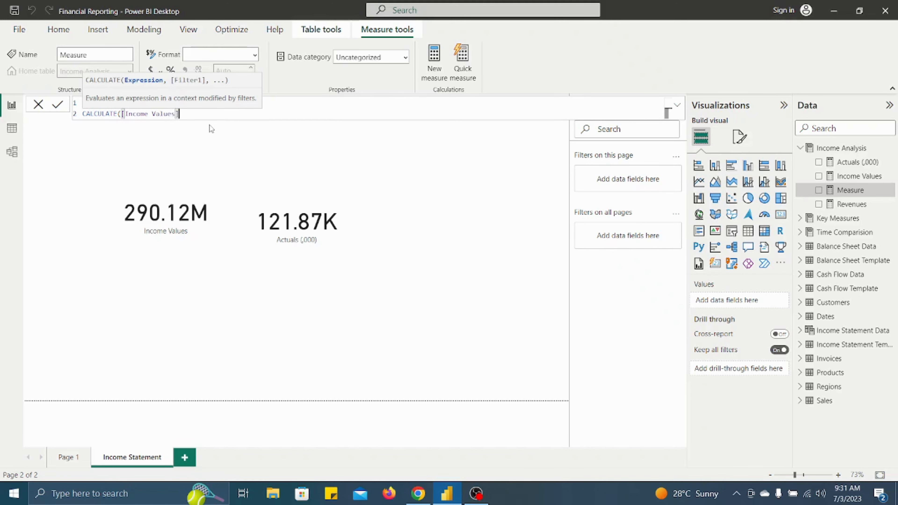
# - Filter the COGS measure to 'Income Statement Data'[Expense Category] = "COGS", multiply the result by -1, and commit the formula
pyautogui.write(',')
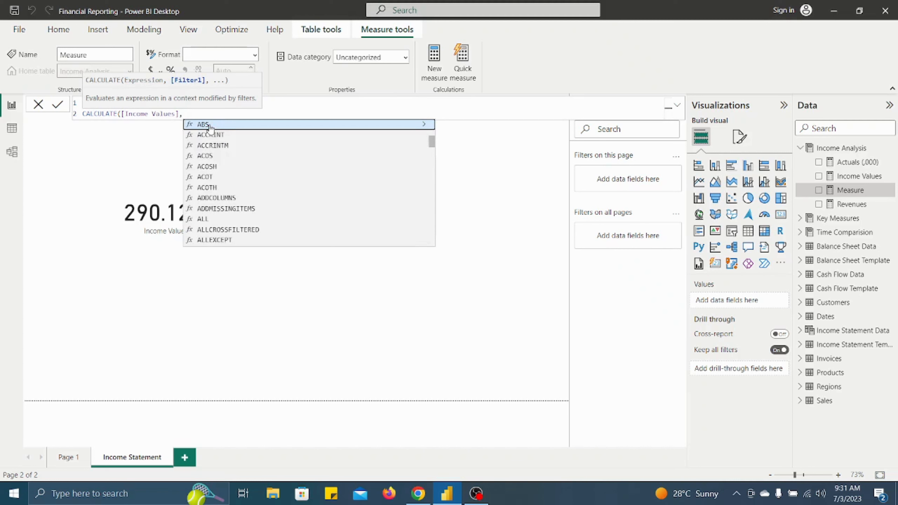
pyautogui.write('cat')
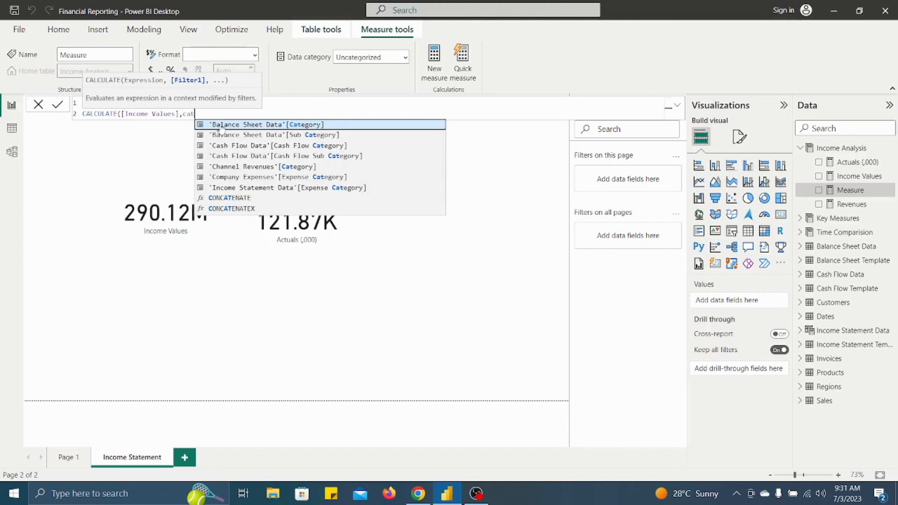
pyautogui.click(250, 188)
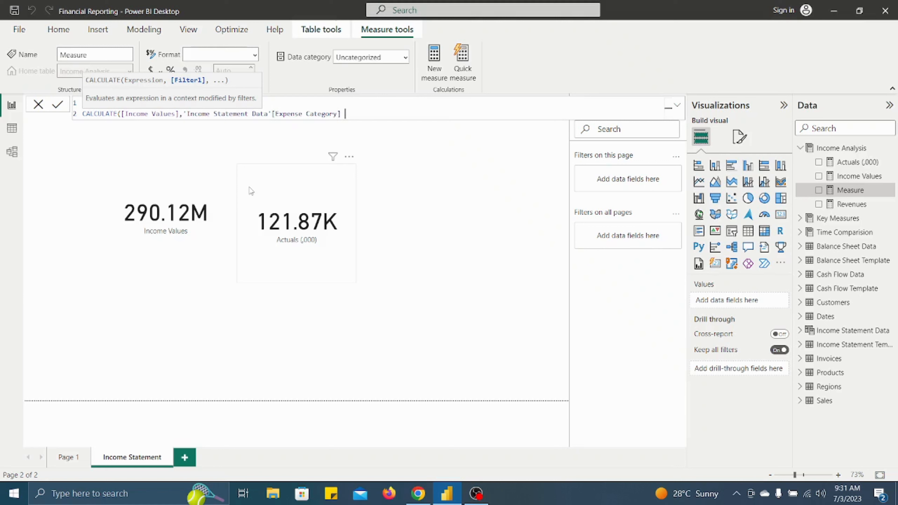
pyautogui.write('= "COGS")*-1')
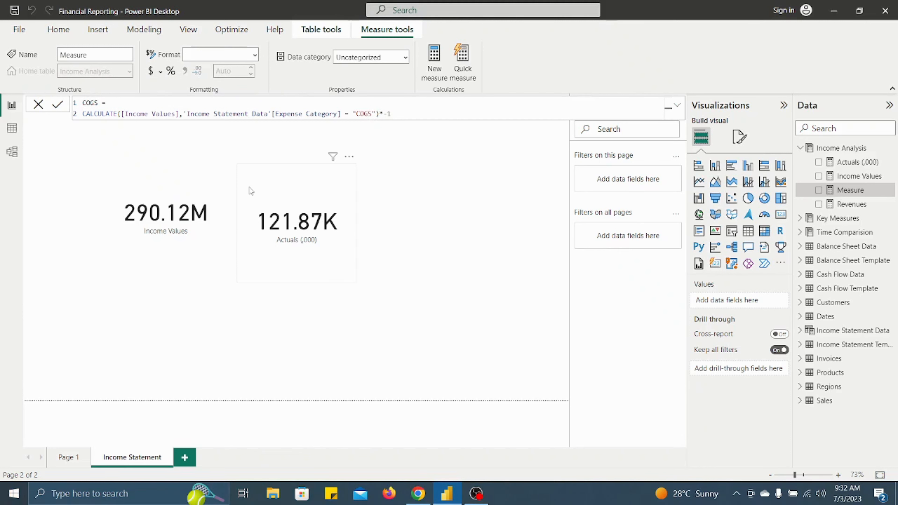
pyautogui.press('Return')
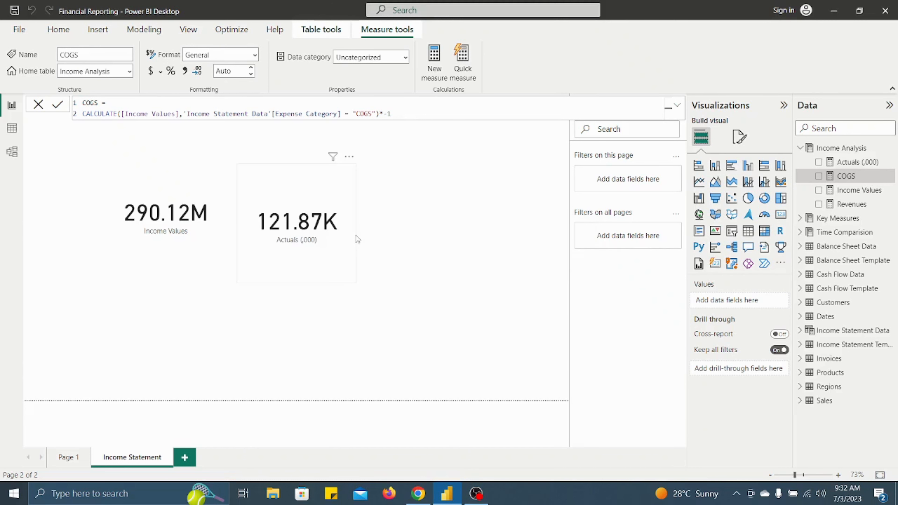
# - Add a Gross Profit measure to the Income Analysis table, defined as [Revenues]-[COGS]
pyautogui.rightClick(842, 151)
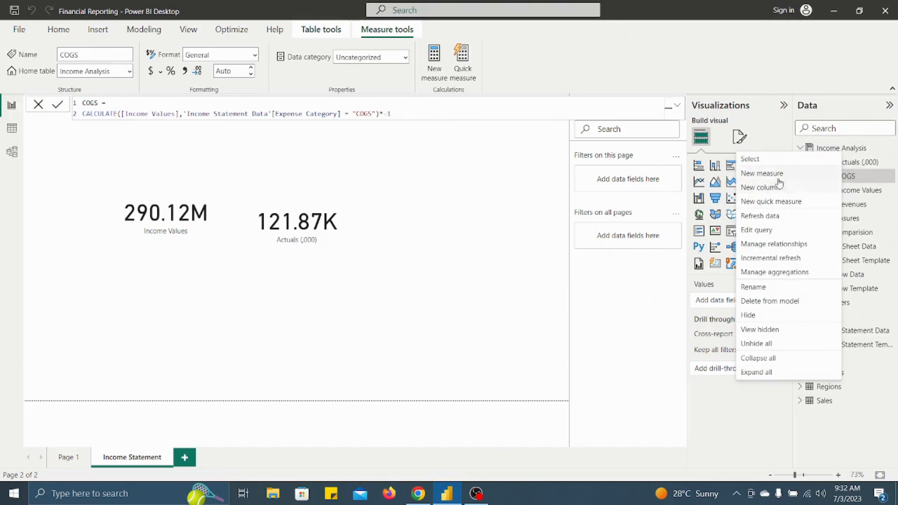
pyautogui.click(771, 176)
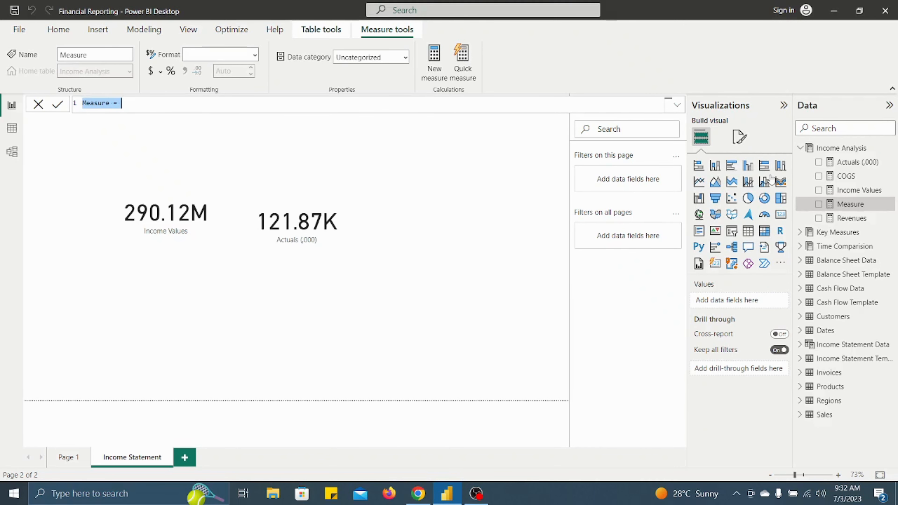
pyautogui.write('Gross P')
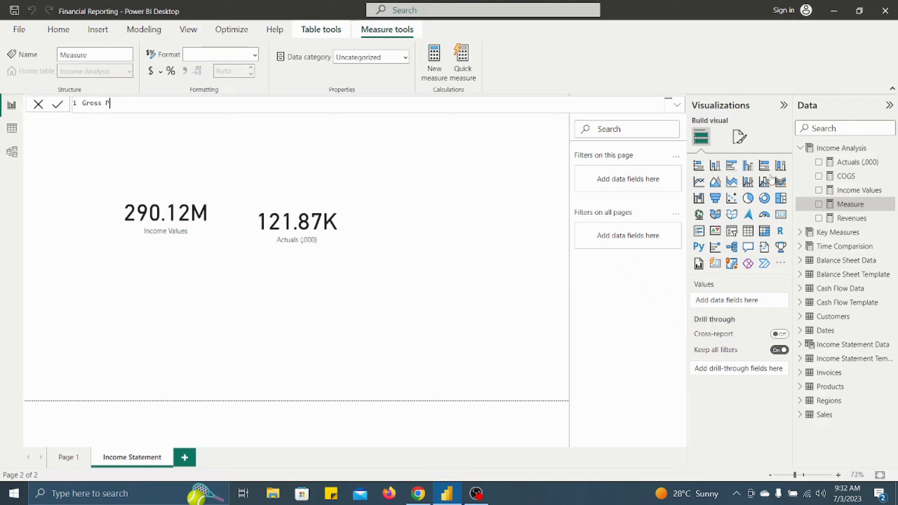
pyautogui.write('rofit = ')
pyautogui.write('Reve')
pyautogui.press('Tab')
pyautogui.write('-')
pyautogui.write('COGS')
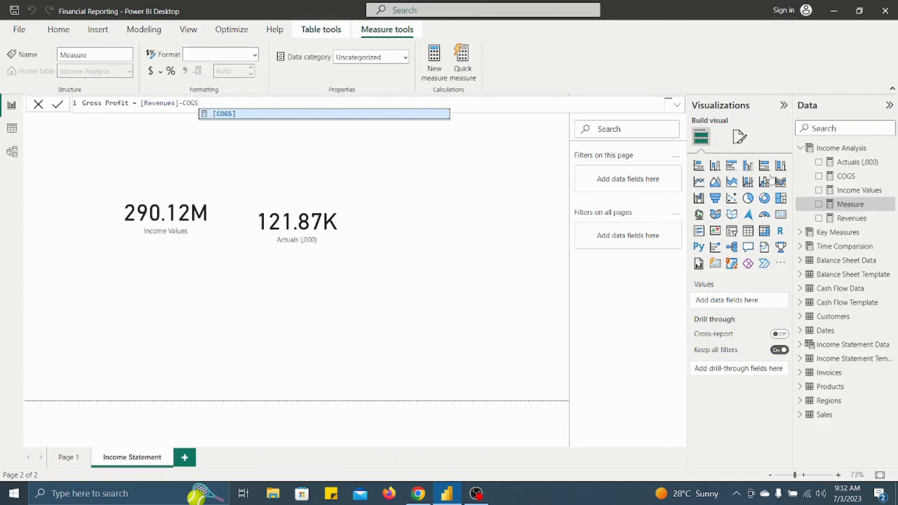
pyautogui.press('Tab')
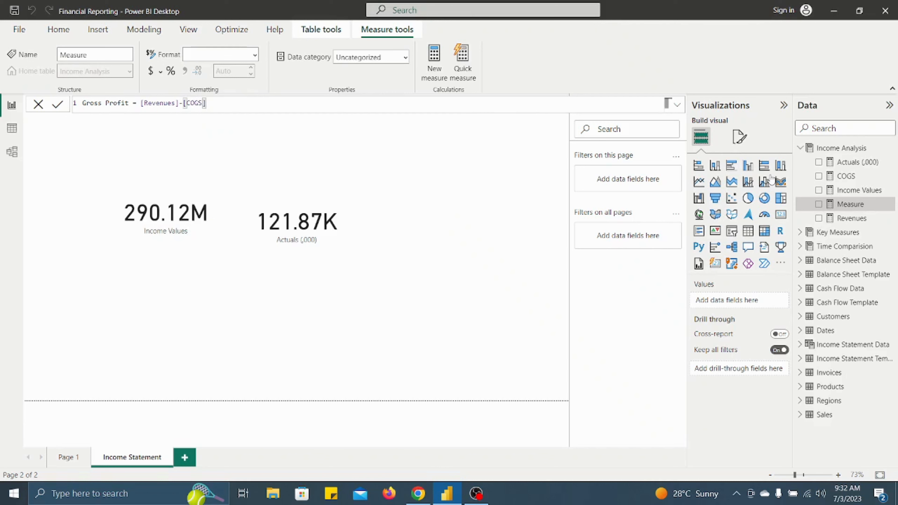
pyautogui.press('Return')
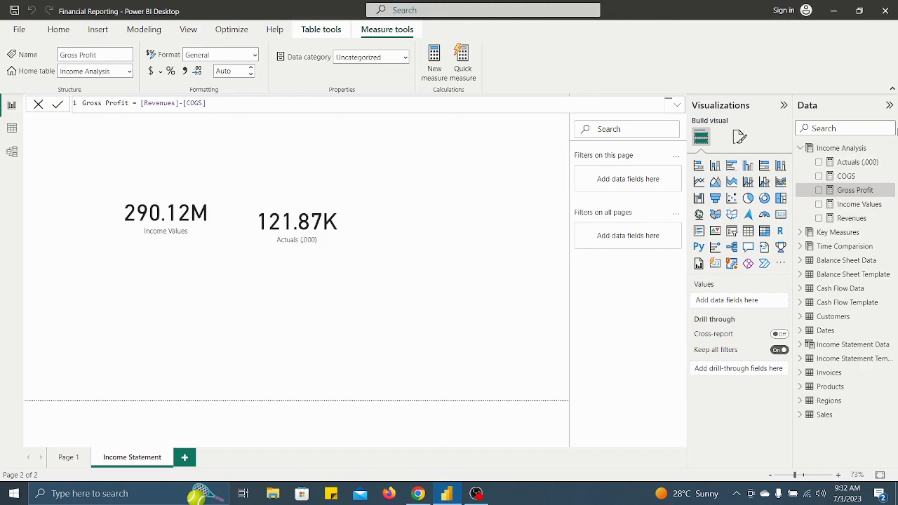
# - Start a new measure in the Income Analysis table named Gross Profit Margin, with a DIVIDE function on its second line
pyautogui.rightClick(852, 147)
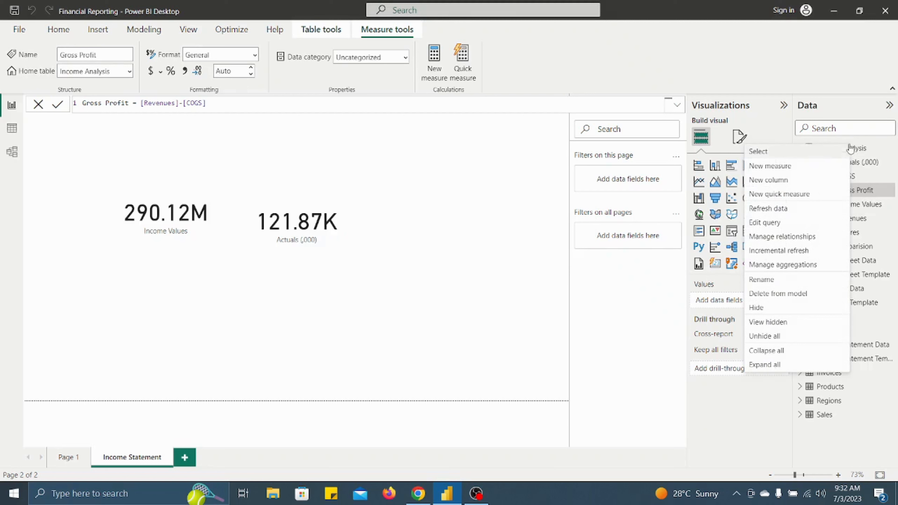
pyautogui.click(770, 166)
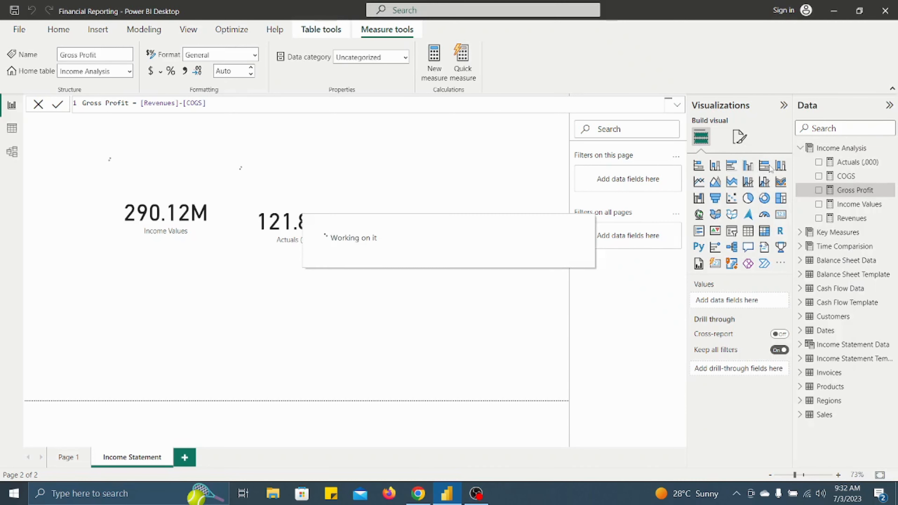
pyautogui.write('G')
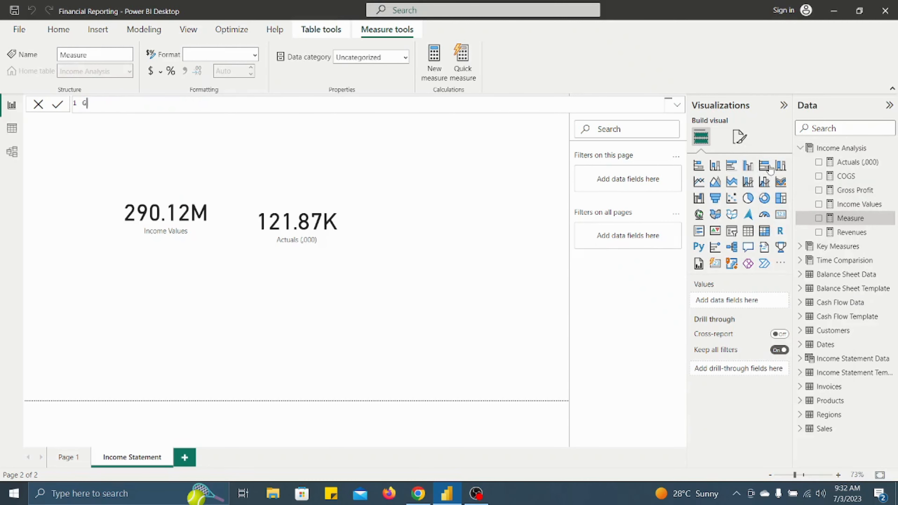
pyautogui.write('ross Profit Margin =')
pyautogui.hotkey('shift', 'Return')
pyautogui.write('Divi')
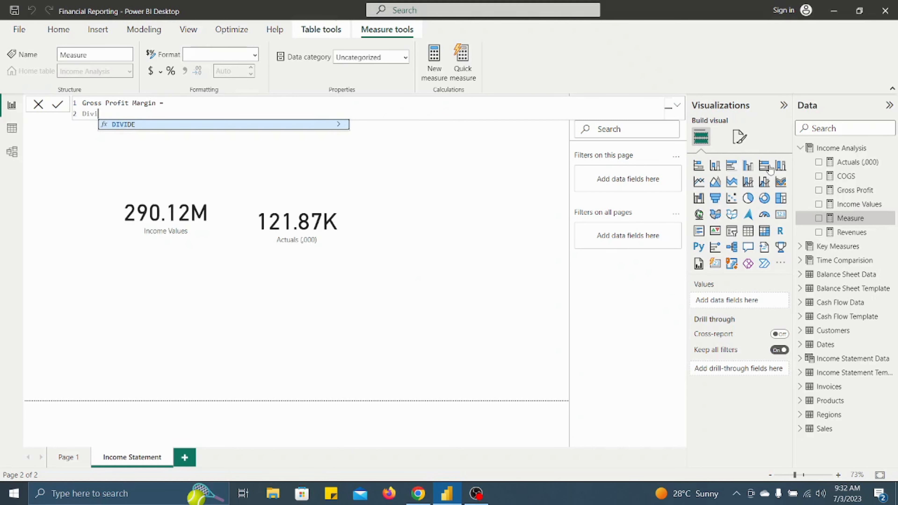
pyautogui.press('Tab')
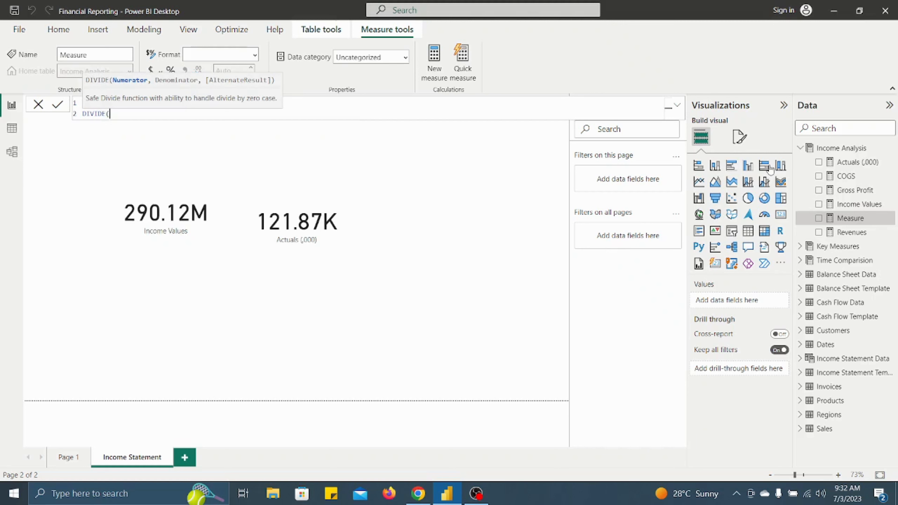
# - Divide [Gross Profit] by [Revenues] with 0 as the alternate result, and commit the Gross Profit Margin formula
pyautogui.write('gross')
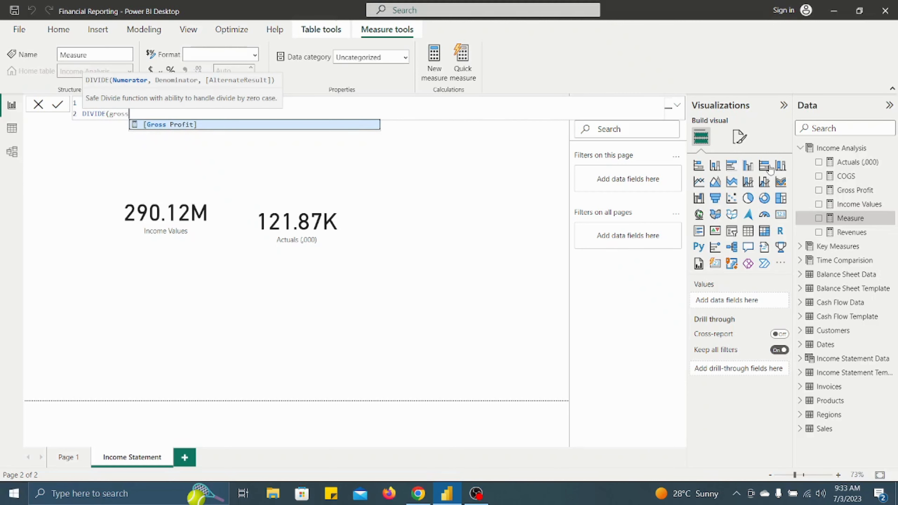
pyautogui.press('Tab')
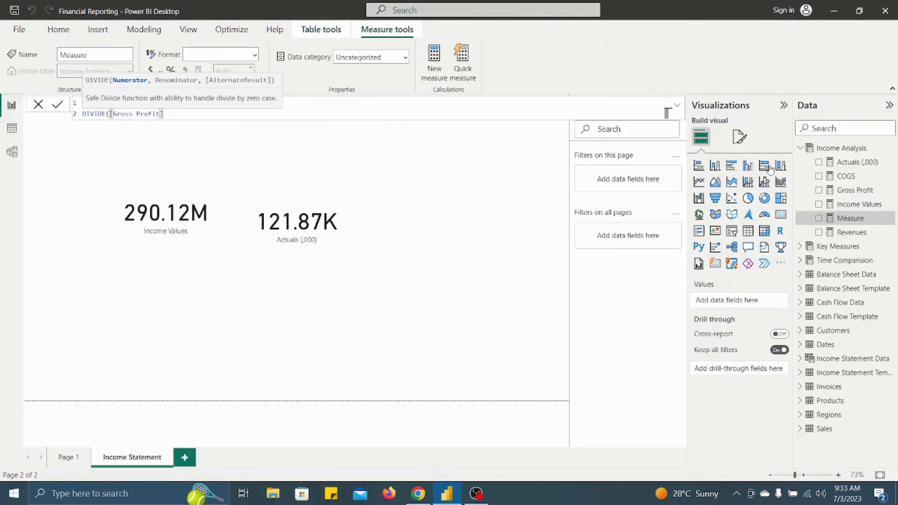
pyautogui.write(', reve')
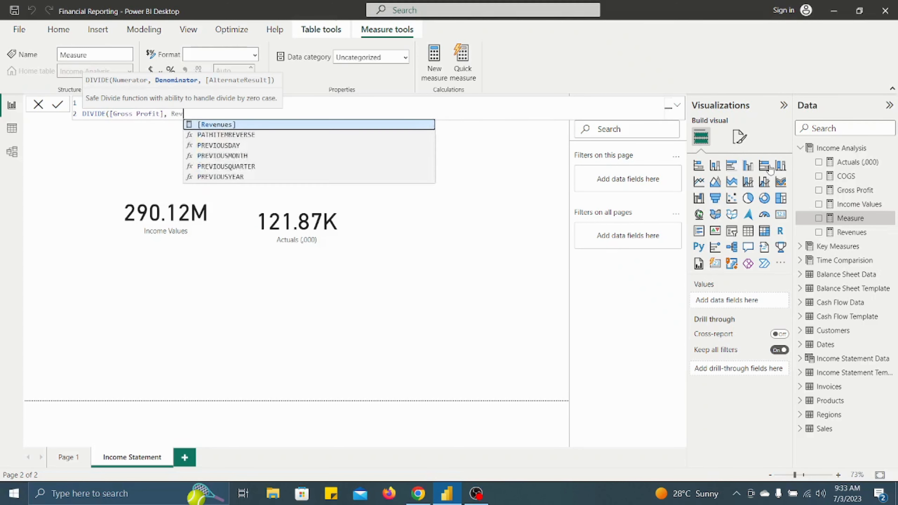
pyautogui.press('Tab')
pyautogui.write(',')
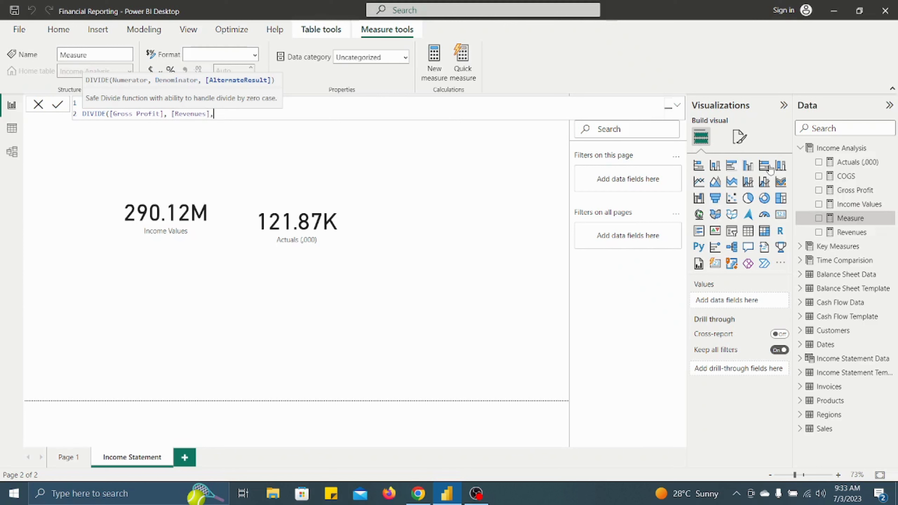
pyautogui.write('0)')
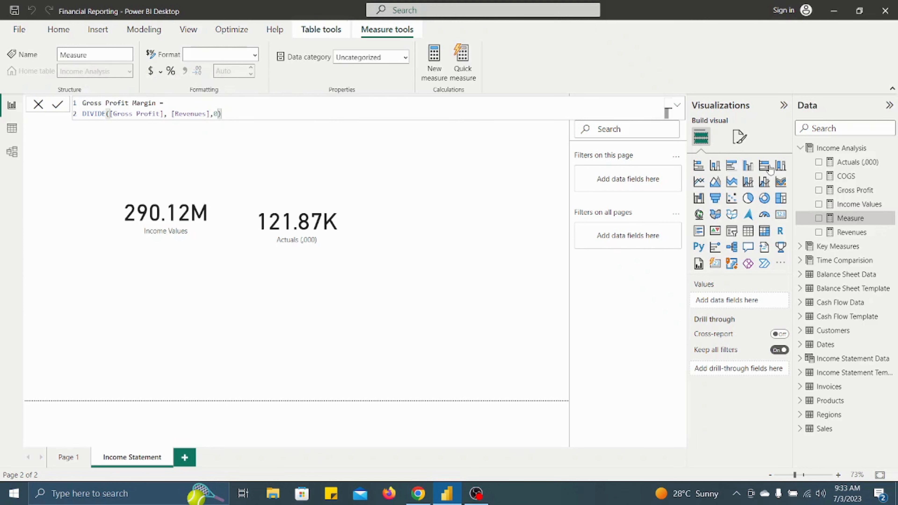
pyautogui.press('Return')
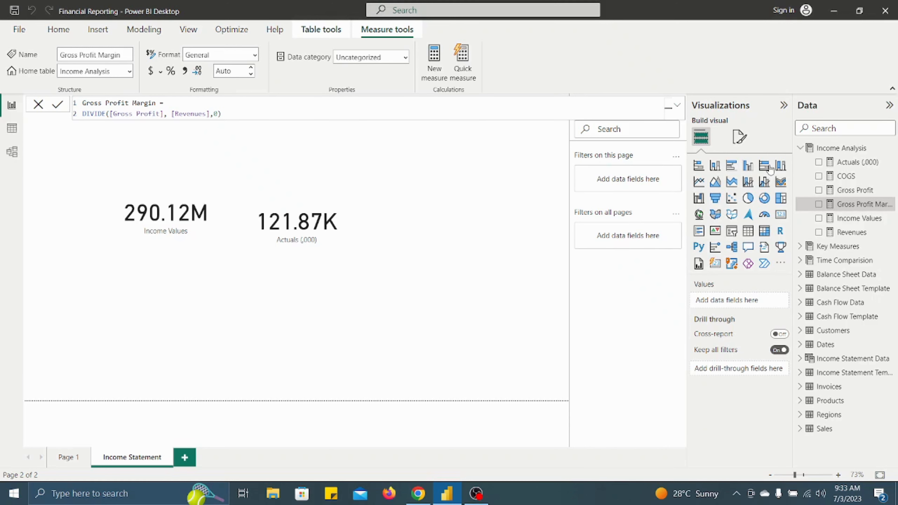
# - Start another measure in the Income Analysis table named Other Expenses, with a CALCULATE function on its second line
pyautogui.rightClick(841, 148)
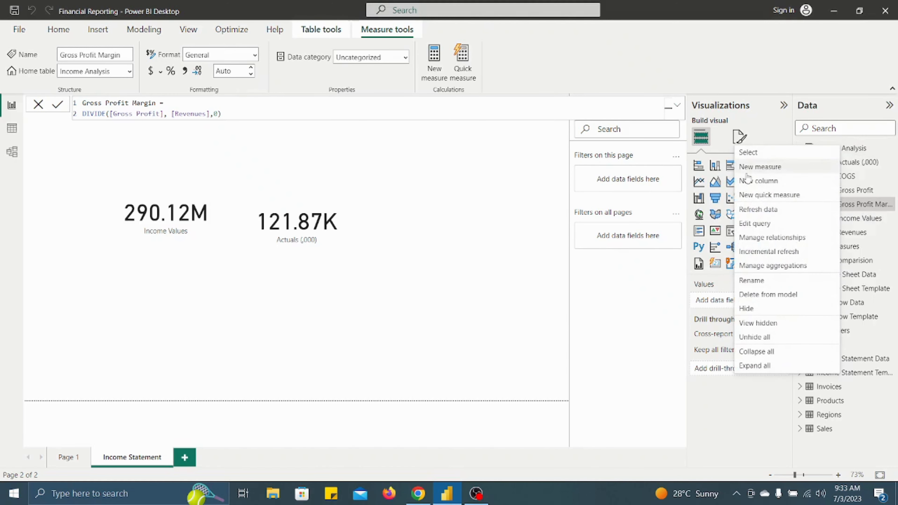
pyautogui.click(755, 167)
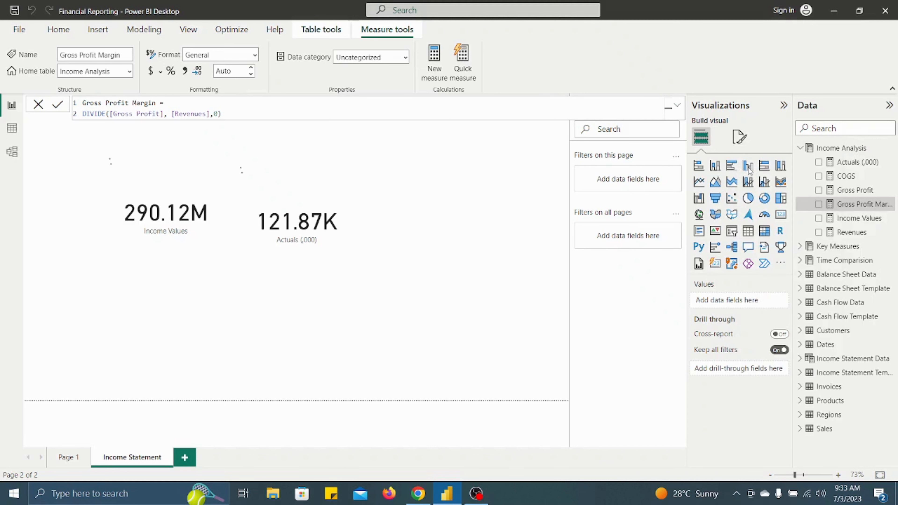
pyautogui.write('O')
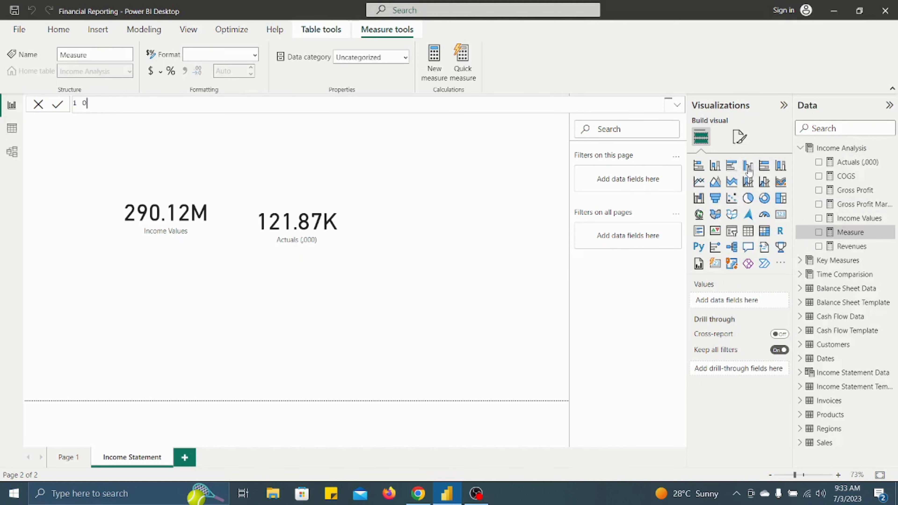
pyautogui.write('ther Expenses =')
pyautogui.hotkey('shift', 'Return')
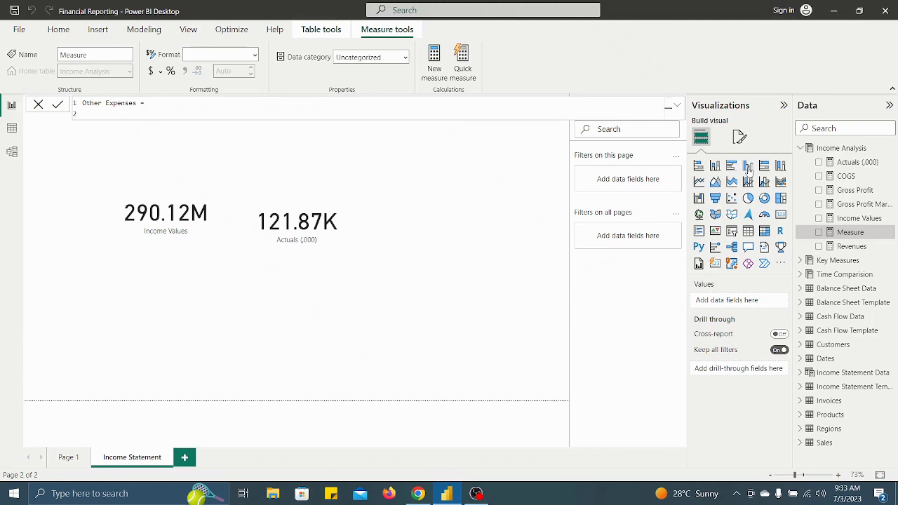
pyautogui.write('Cal')
pyautogui.press('Tab')
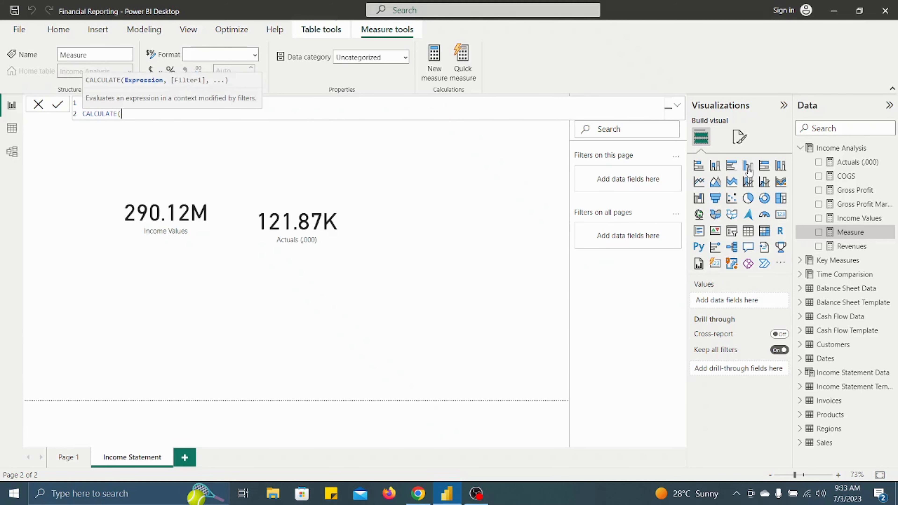
# - Make CALCULATE evaluate 'Income Analysis'[Income Values] filtered to 'Income Statement Data'[Type] = "Expenses", and close the function
pyautogui.write('inco')
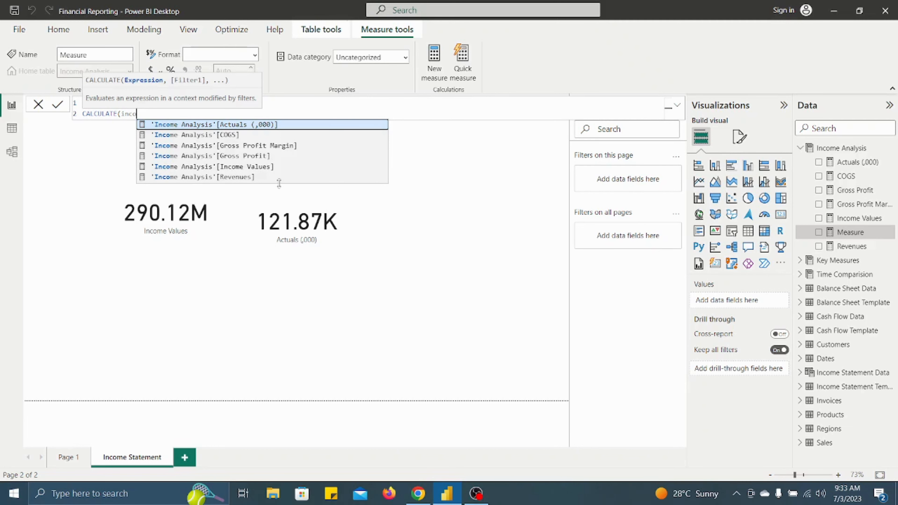
pyautogui.click(251, 170)
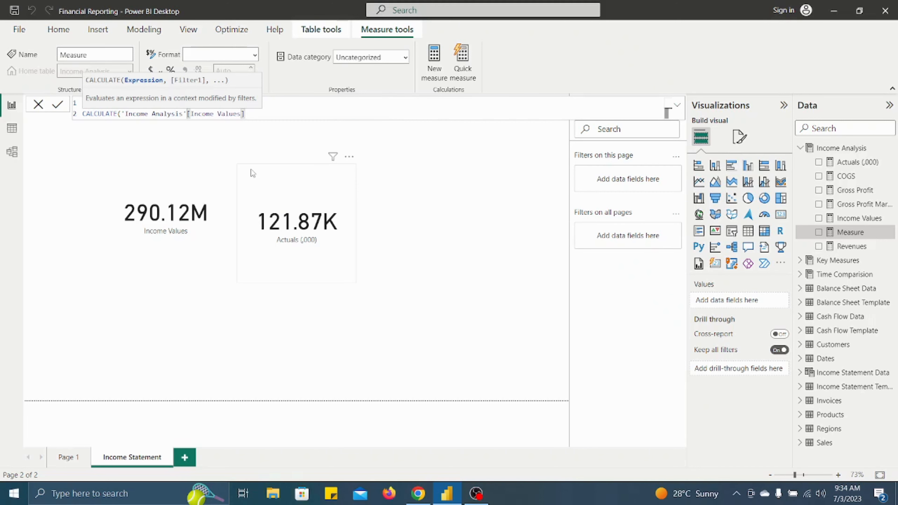
pyautogui.write(',')
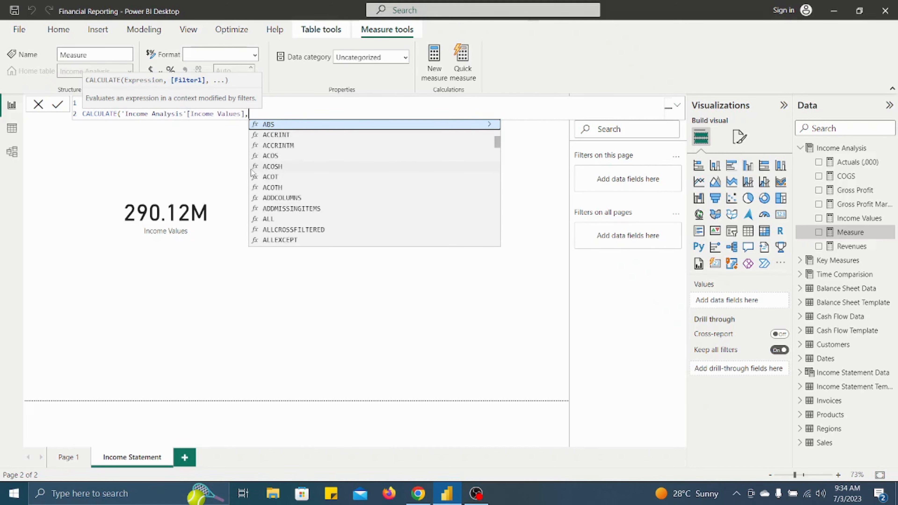
pyautogui.write('tyo')
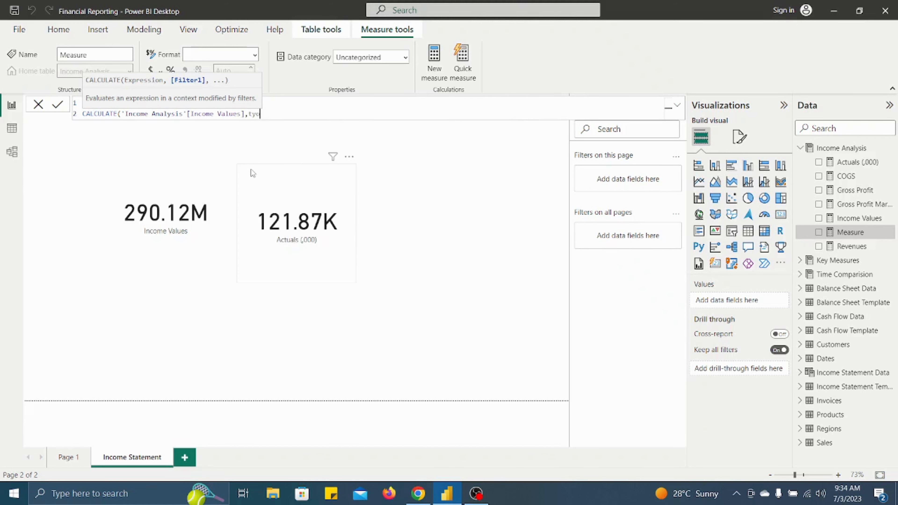
pyautogui.click(306, 156)
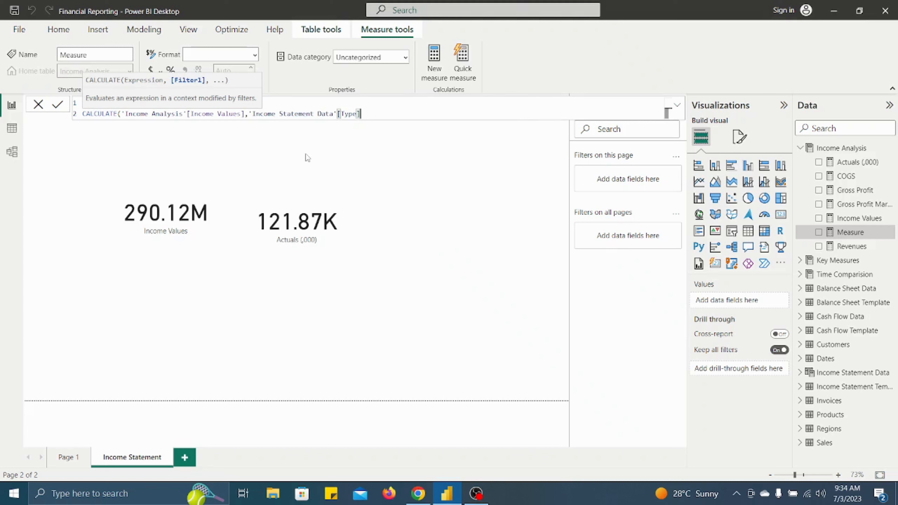
pyautogui.write('= "Expenses")')
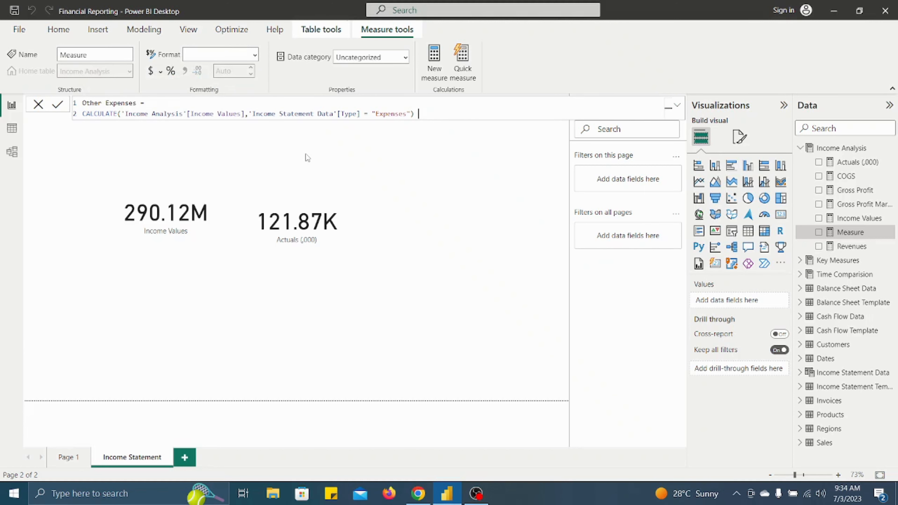
# - Add + [COGS] after the CALCULATE function in the Other Expenses formula and insert an opening parenthesis before CALCULATE
pyautogui.write(' + [COGS]')
pyautogui.press('Left')
pyautogui.press('Left')
pyautogui.press('Left')
pyautogui.press('Left')
pyautogui.press('Left')
pyautogui.press('Left')
pyautogui.press('Left')
pyautogui.press('Left')
pyautogui.press('Left')
pyautogui.press('Left')
pyautogui.press('Left')
pyautogui.press('Left')
pyautogui.press('Left')
pyautogui.press('Left')
pyautogui.press('Left')
pyautogui.press('Left')
pyautogui.press('Left')
pyautogui.press('Left')
pyautogui.press('Left')
pyautogui.press('Left')
pyautogui.press('Left')
pyautogui.press('Left')
pyautogui.press('Left')
pyautogui.press('Left')
pyautogui.press('Left')
pyautogui.press('Left')
pyautogui.press('Left')
pyautogui.press('Left')
pyautogui.press('Left')
pyautogui.press('Left')
pyautogui.press('Left')
pyautogui.press('Left')
pyautogui.press('Left')
pyautogui.press('Left')
pyautogui.press('Left')
pyautogui.press('Left')
pyautogui.press('Left')
pyautogui.press('Left')
pyautogui.press('Left')
pyautogui.press('Left')
pyautogui.press('Left')
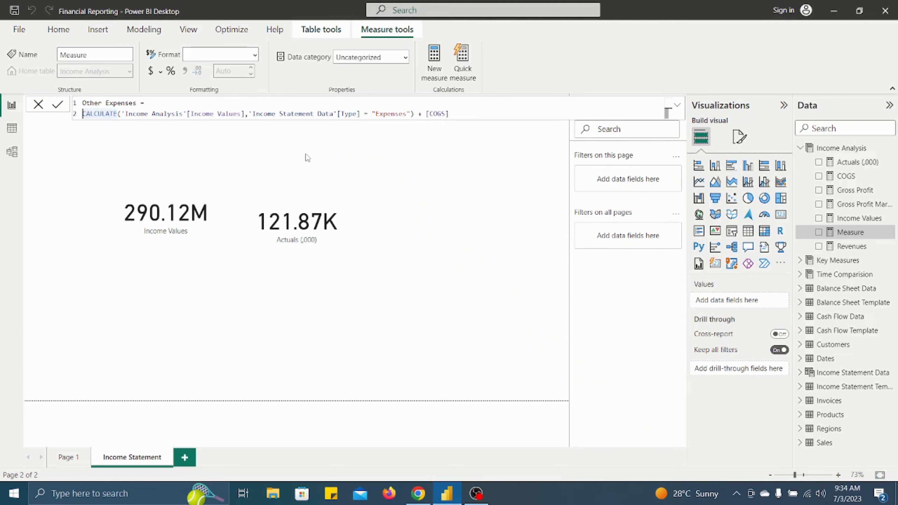
pyautogui.write('(')
pyautogui.press('Right')
pyautogui.press('Right')
pyautogui.press('Right')
pyautogui.press('Right')
pyautogui.press('Right')
pyautogui.press('Right')
pyautogui.press('Right')
pyautogui.press('Right')
pyautogui.press('Right')
pyautogui.press('Right')
pyautogui.press('Right')
pyautogui.press('Right')
pyautogui.press('Right')
pyautogui.press('Right')
pyautogui.press('Right')
pyautogui.press('Right')
pyautogui.press('Right')
pyautogui.press('Right')
pyautogui.press('Right')
pyautogui.press('Right')
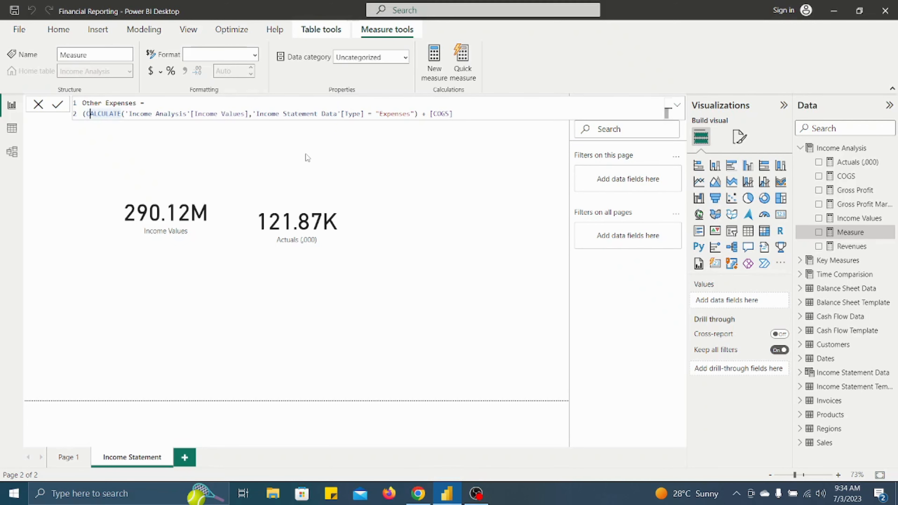
pyautogui.press('Right')
pyautogui.press('Right')
pyautogui.press('Right')
pyautogui.press('Right')
pyautogui.press('Right')
pyautogui.press('Right')
pyautogui.press('Right')
pyautogui.press('Right')
pyautogui.press('Right')
pyautogui.press('Right')
pyautogui.press('Right')
pyautogui.press('Right')
pyautogui.press('Right')
pyautogui.press('Right')
pyautogui.press('Right')
pyautogui.press('Right')
pyautogui.press('Right')
pyautogui.press('Right')
pyautogui.press('Right')
pyautogui.press('Right')
# - Close the parenthesis after [COGS], multiply the sum by -1, and commit the Other Expenses formula
pyautogui.write(') - 1')
pyautogui.press('Left')
pyautogui.press('Left')
pyautogui.press('Left')
pyautogui.write('*')
pyautogui.press('Right')
pyautogui.press('Right')
pyautogui.press('BackSpace')
pyautogui.press('Return')
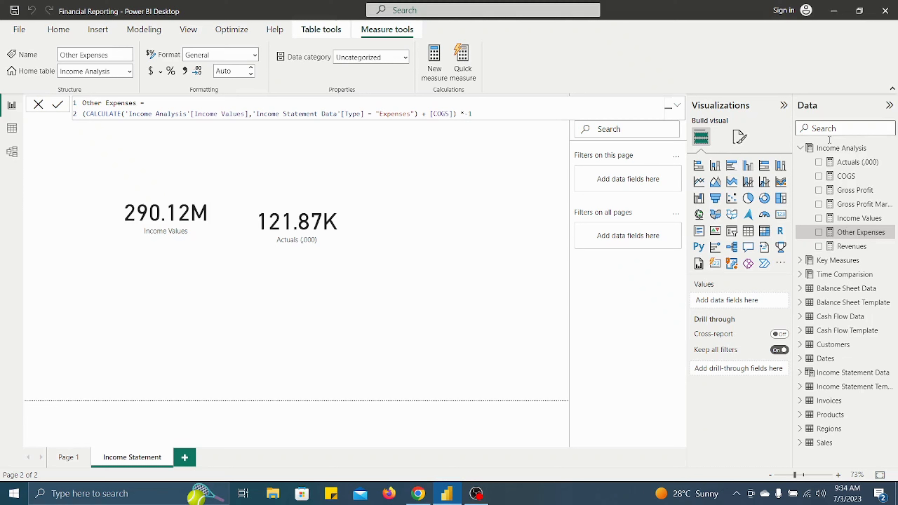
# - Start a Net Profit measure in the Income Analysis table whose formula begins with [Revenues]+
pyautogui.rightClick(839, 152)
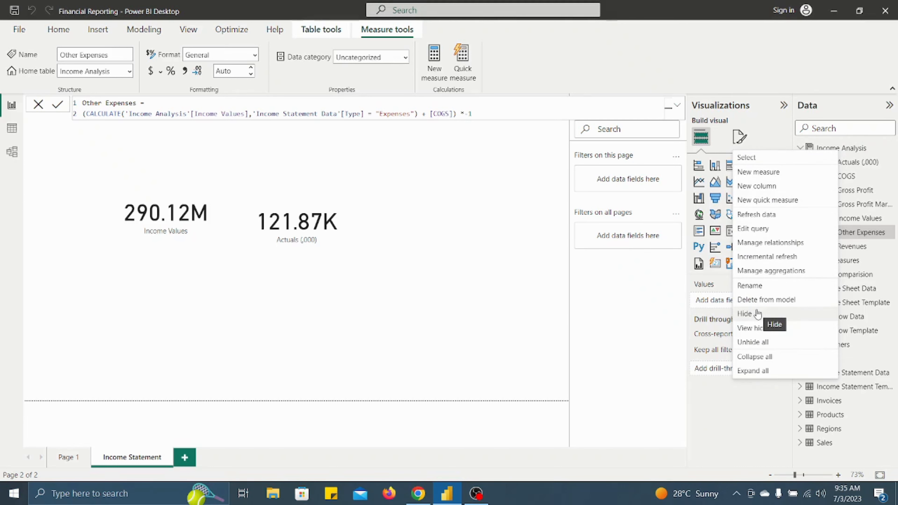
pyautogui.click(757, 173)
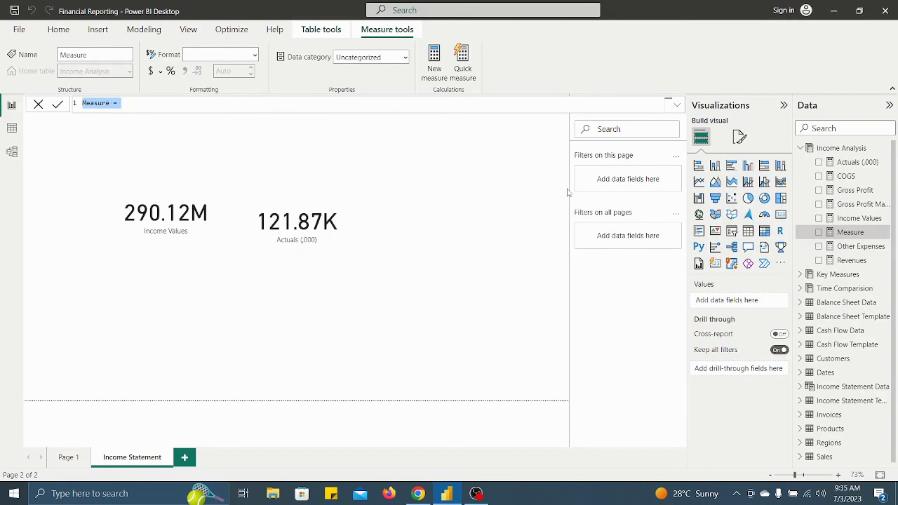
pyautogui.write('Ne')
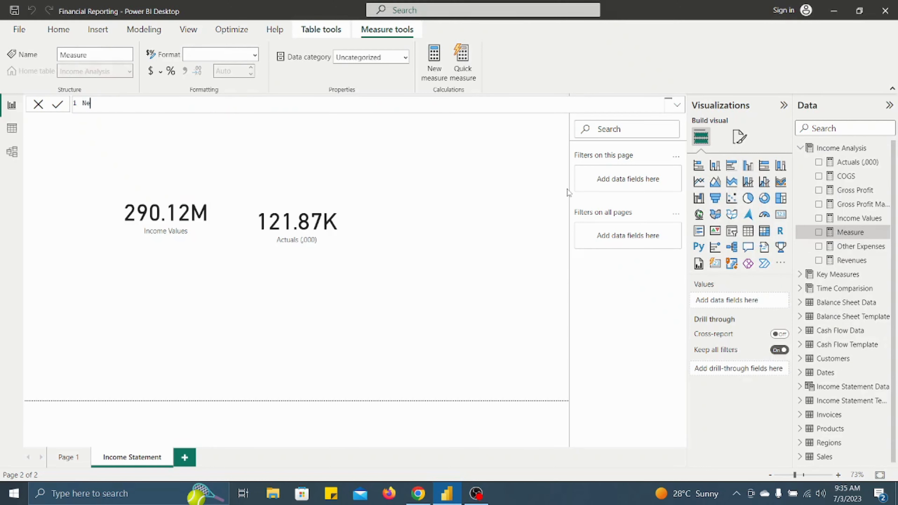
pyautogui.write('t Profit = [Reve')
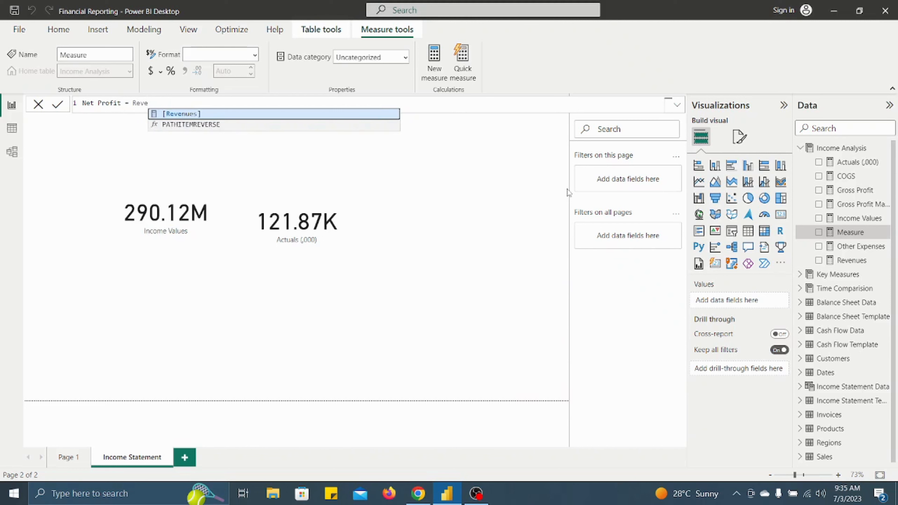
pyautogui.write('n')
pyautogui.press('Tab')
pyautogui.write('+')
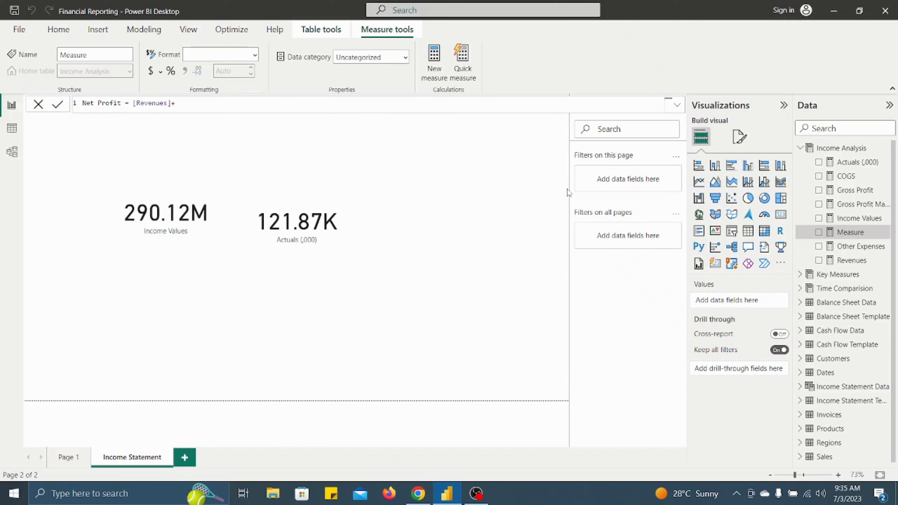
pyautogui.write('COGS')
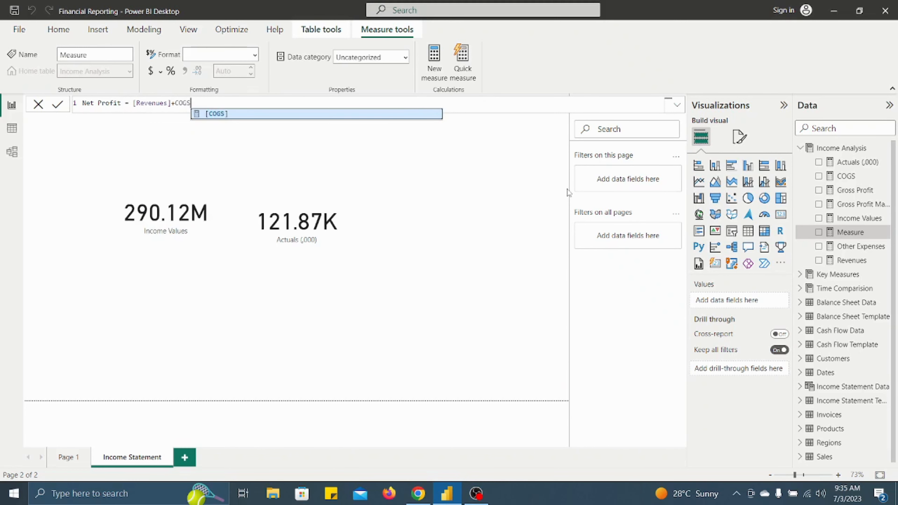
pyautogui.write('+')
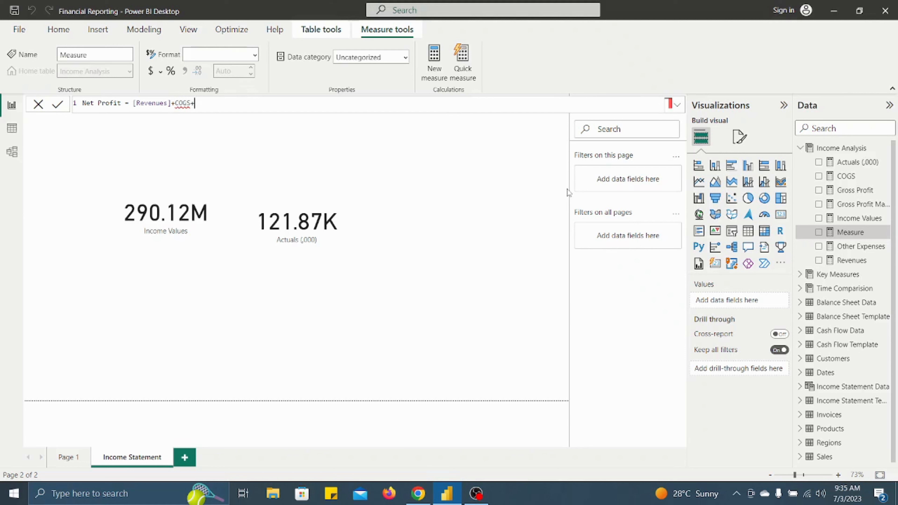
pyautogui.press('BackSpace')
pyautogui.press('BackSpace')
pyautogui.press('BackSpace')
pyautogui.press('BackSpace')
pyautogui.press('BackSpace')
# - Complete the Net Profit formula with [COGS]+[Other Expenses] after [Revenues]+ and commit the measure
pyautogui.write('CO')
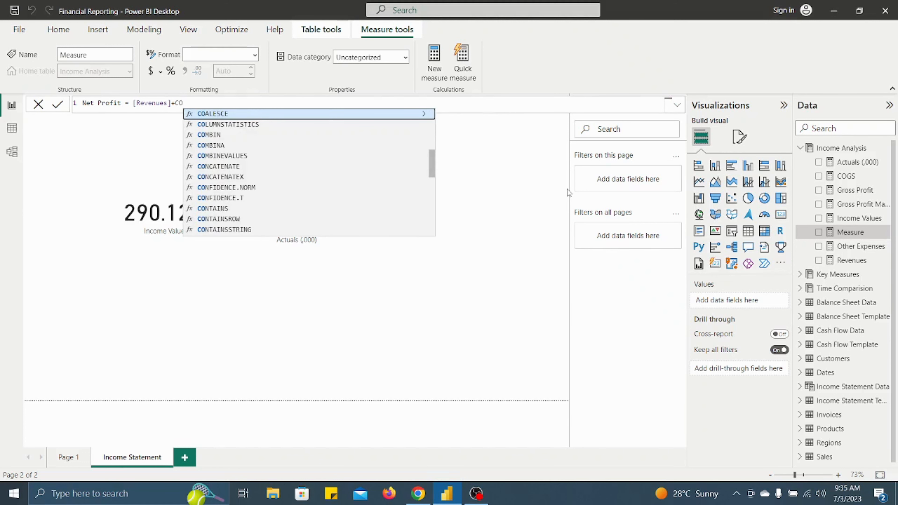
pyautogui.write('G')
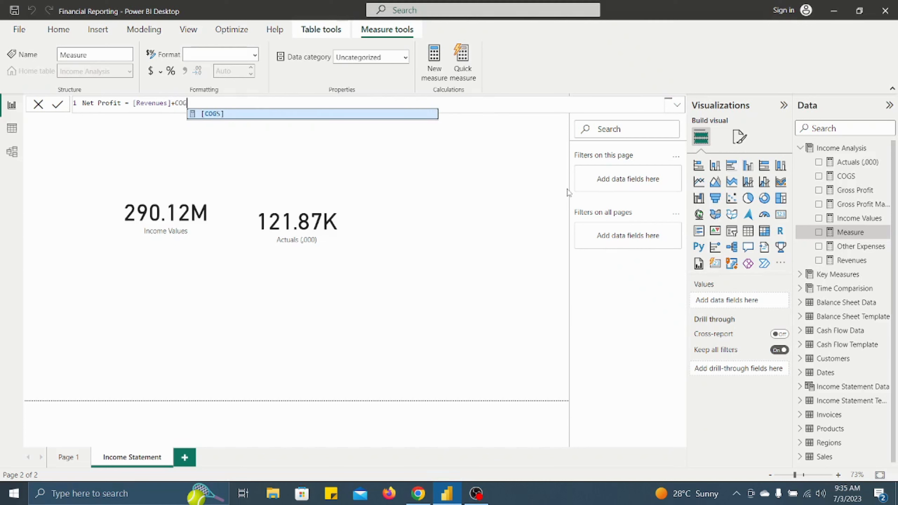
pyautogui.click(284, 114)
pyautogui.write('+')
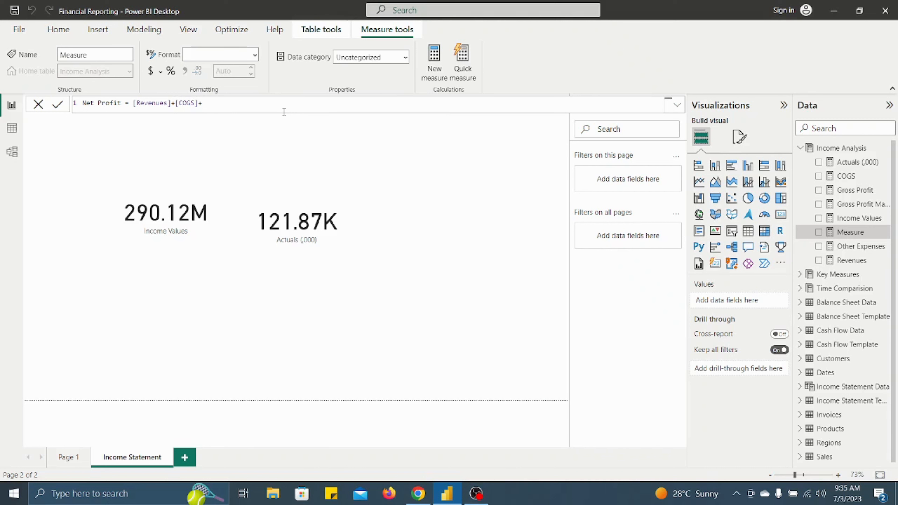
pyautogui.write('other')
pyautogui.click(284, 114)
pyautogui.press('Return')
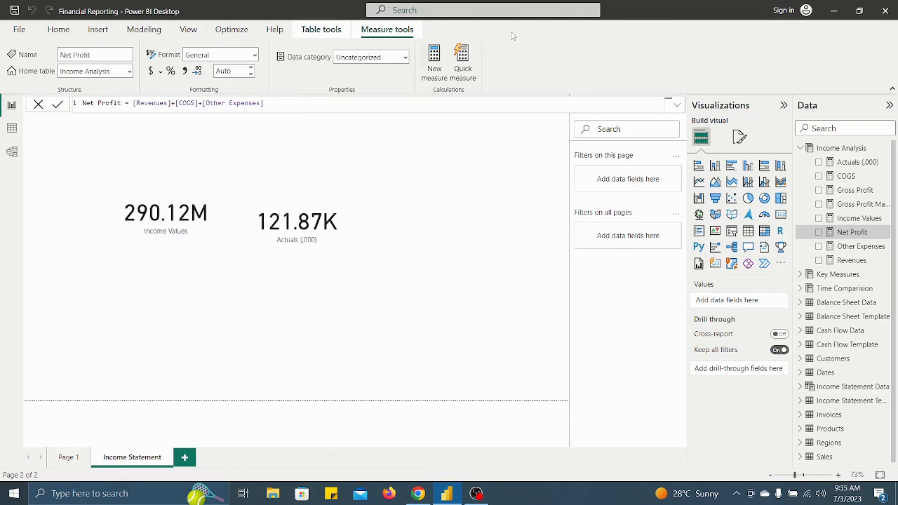
# - Start a new measure named Net Profit Margin in the Income Analysis table, with its expression beginning on a second line
pyautogui.rightClick(834, 150)
pyautogui.click(769, 170)
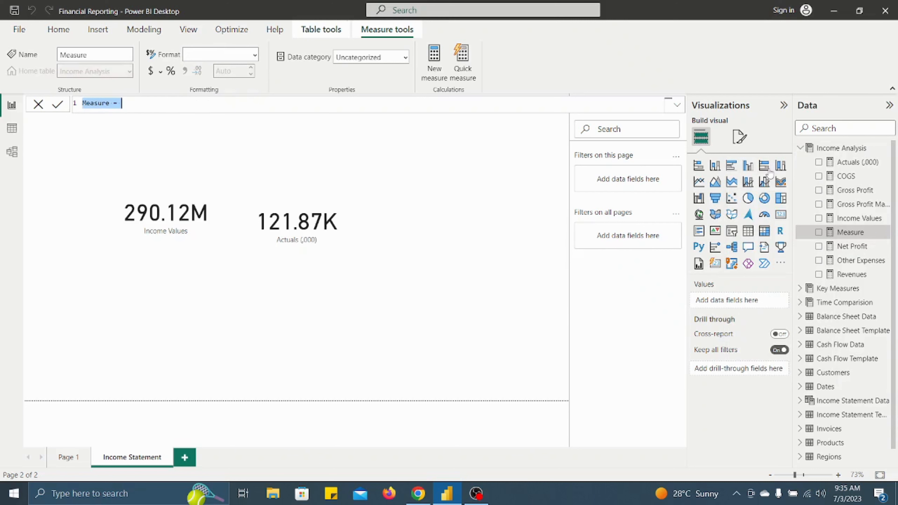
pyautogui.press('BackSpace')
pyautogui.write('Nert')
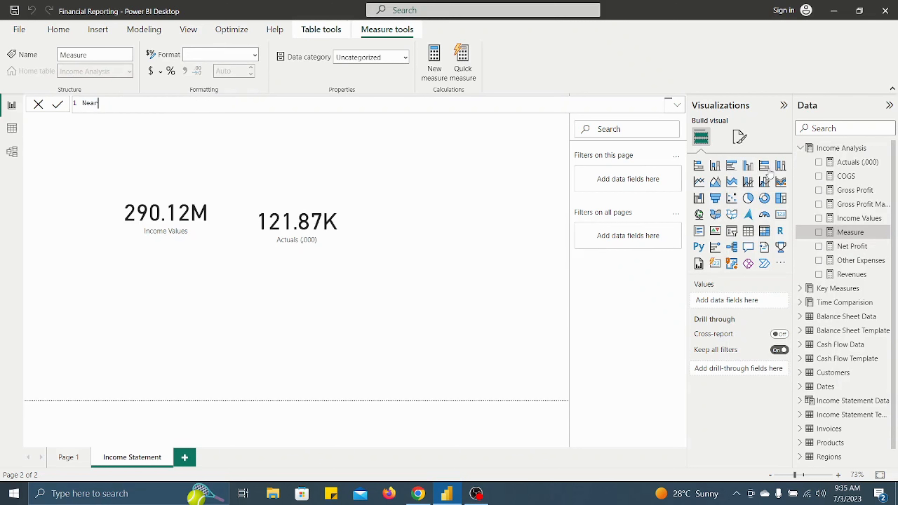
pyautogui.press('BackSpace')
pyautogui.press('BackSpace')
pyautogui.write('t Profit Margin =')
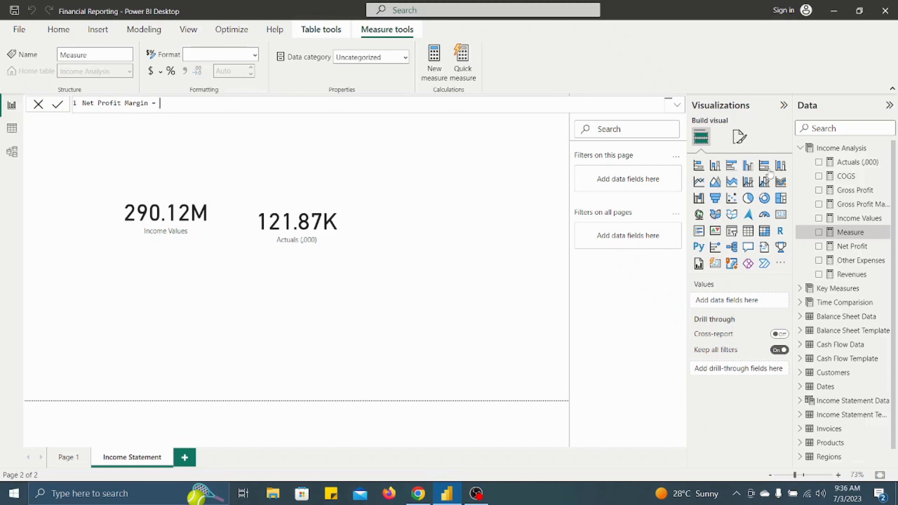
pyautogui.hotkey('shift', 'Return')
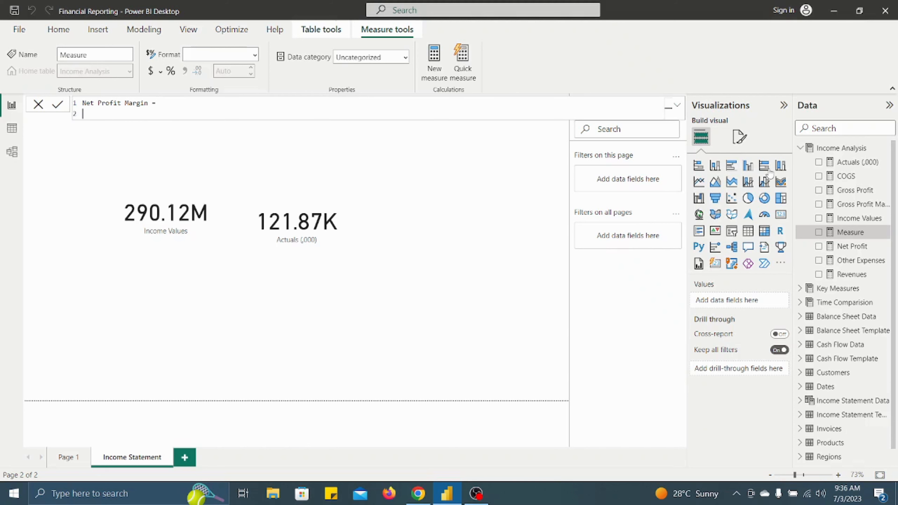
# - Define Net Profit Margin as DIVIDE([Net Profit],[Revenues],0) and commit the measure
pyautogui.write('DIVIDE(')
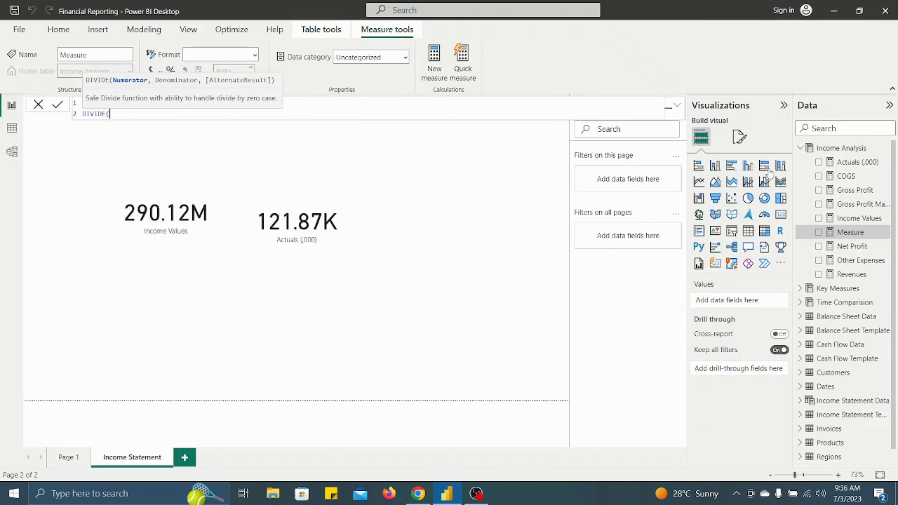
pyautogui.write('[Ne')
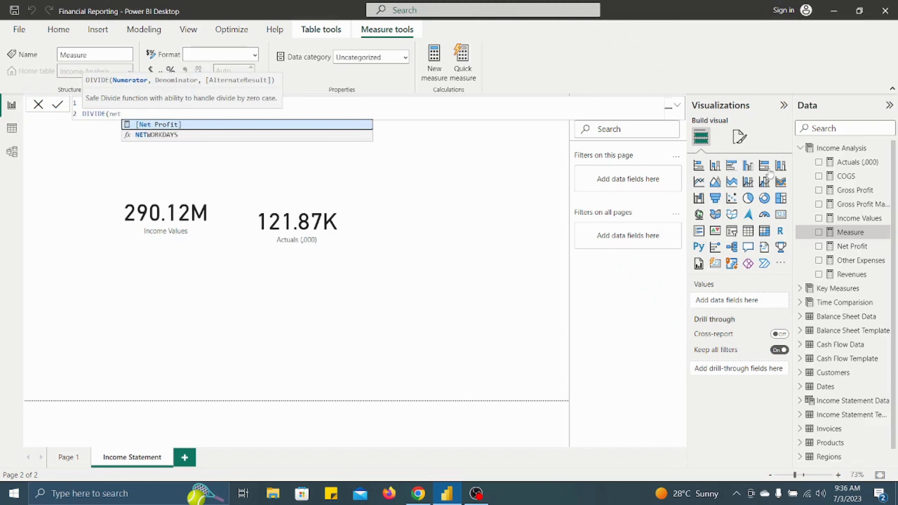
pyautogui.press('Tab')
pyautogui.write(',')
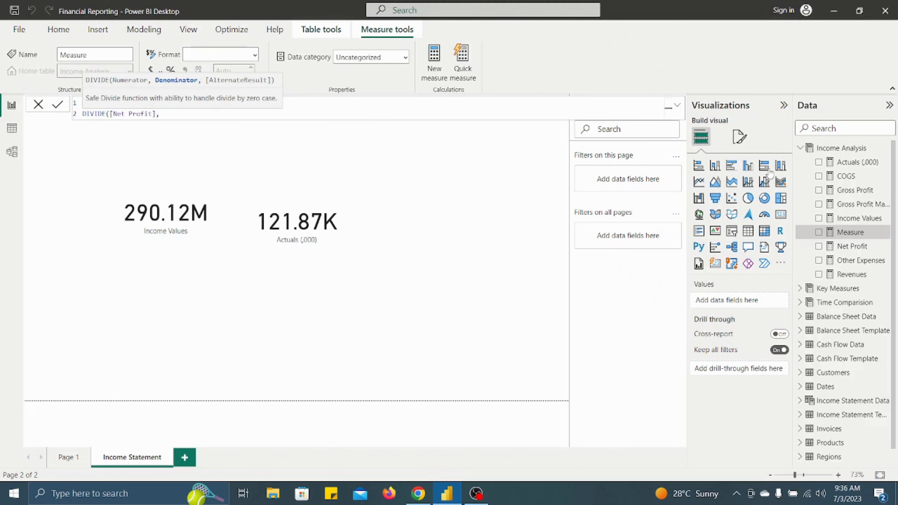
pyautogui.write('Reve')
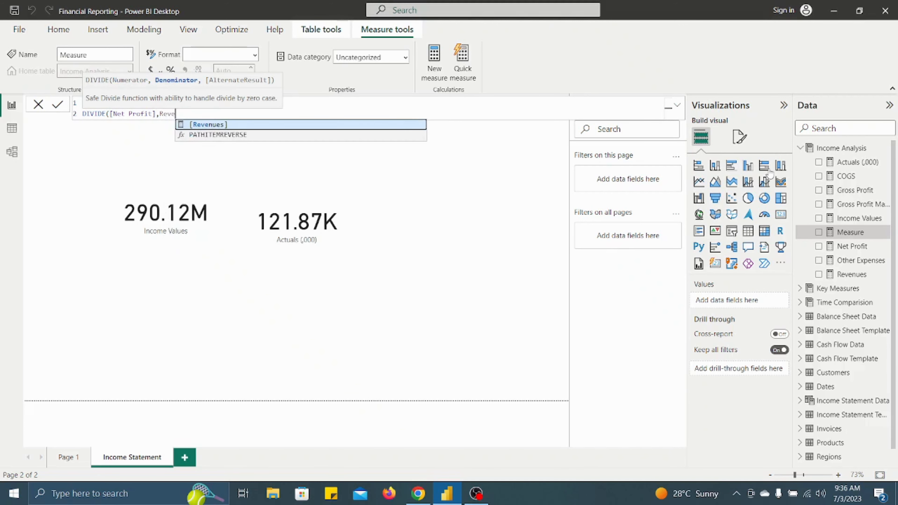
pyautogui.press('Tab')
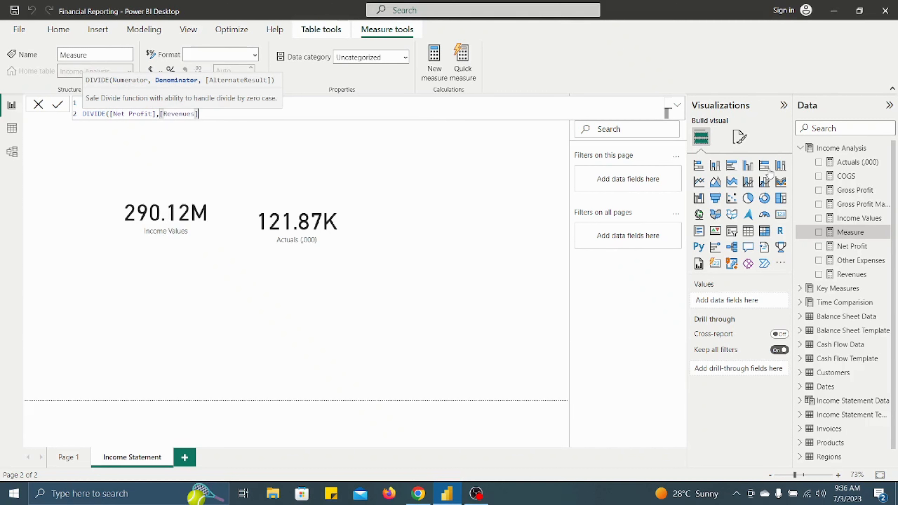
pyautogui.write(',0)')
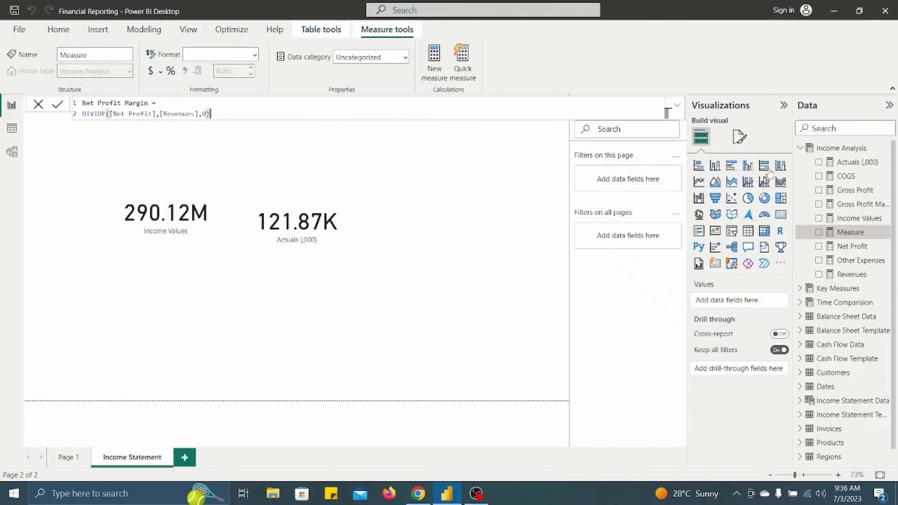
pyautogui.press('Return')
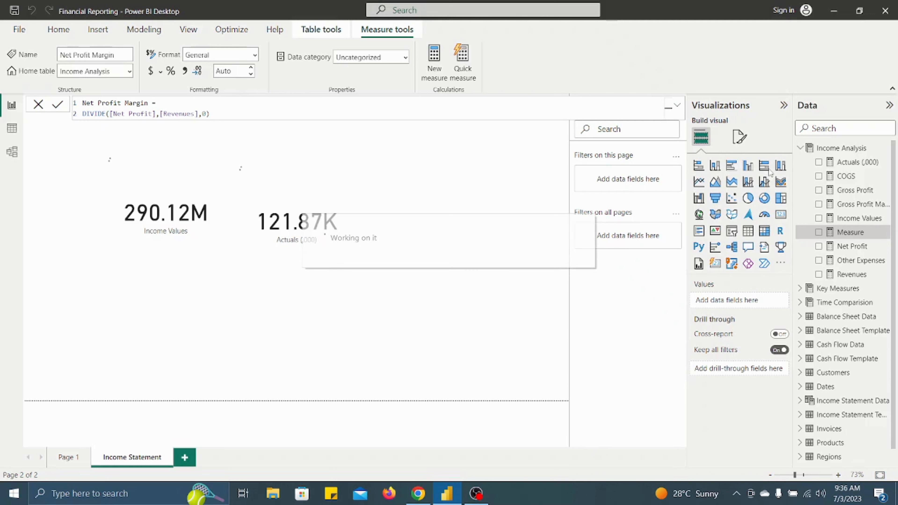